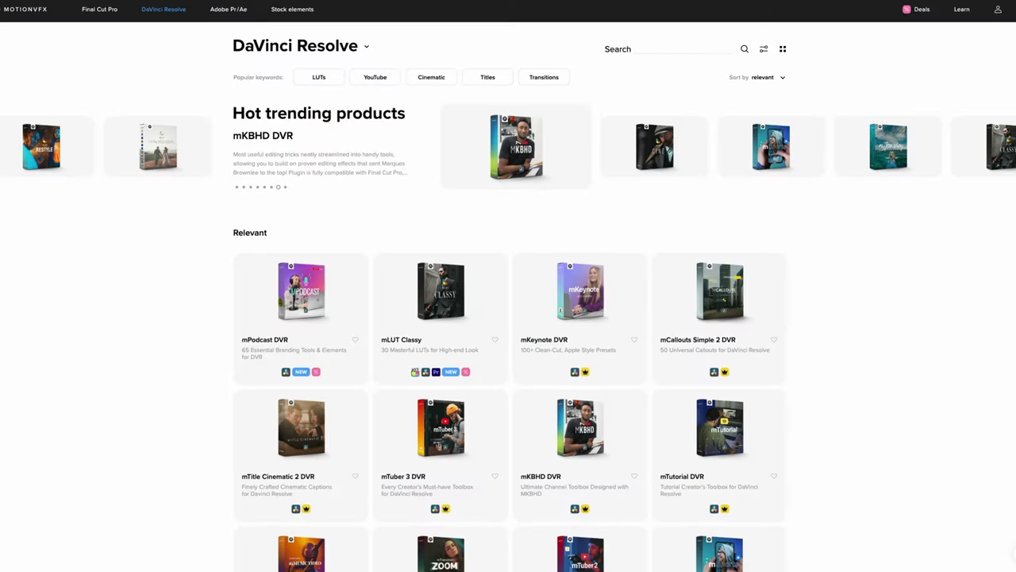
pyautogui.scroll(-3, 508, 339)
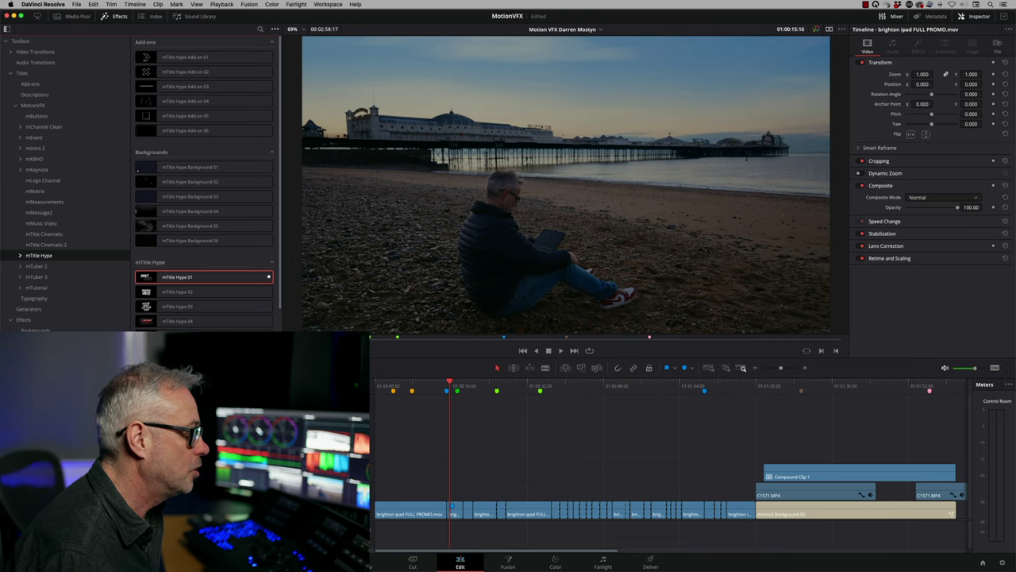
# - Drop mTitle Hype 04 onto track V2 above the Brighton footage and play it back
pyautogui.moveTo(148, 320); pyautogui.dragTo(450, 491)
pyautogui.press('space')
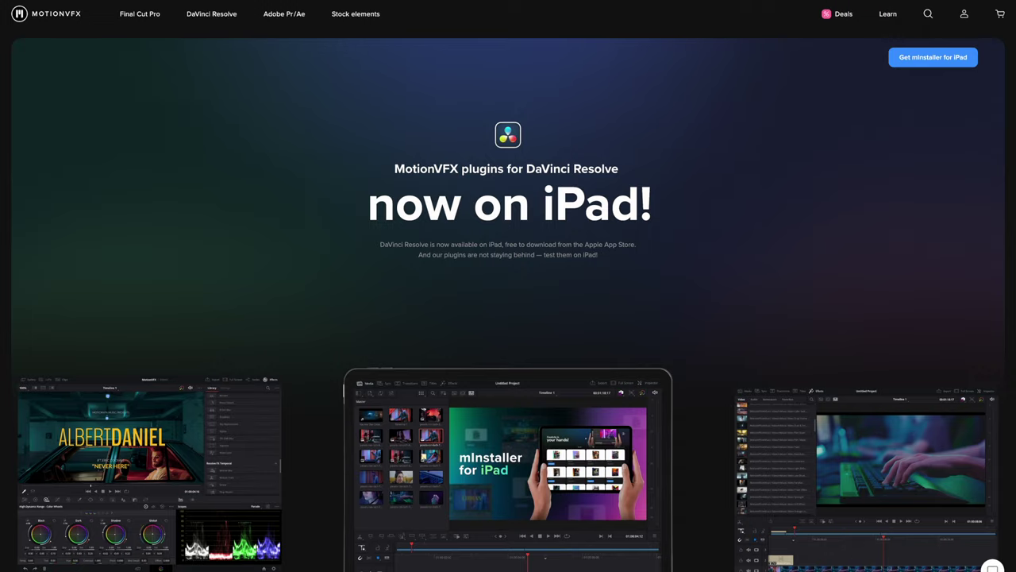
# - Scroll the MotionVFX iPad announcement page down to the Learn how section
pyautogui.scroll(-3, 508, 317)
pyautogui.scroll(-5, 508, 317)
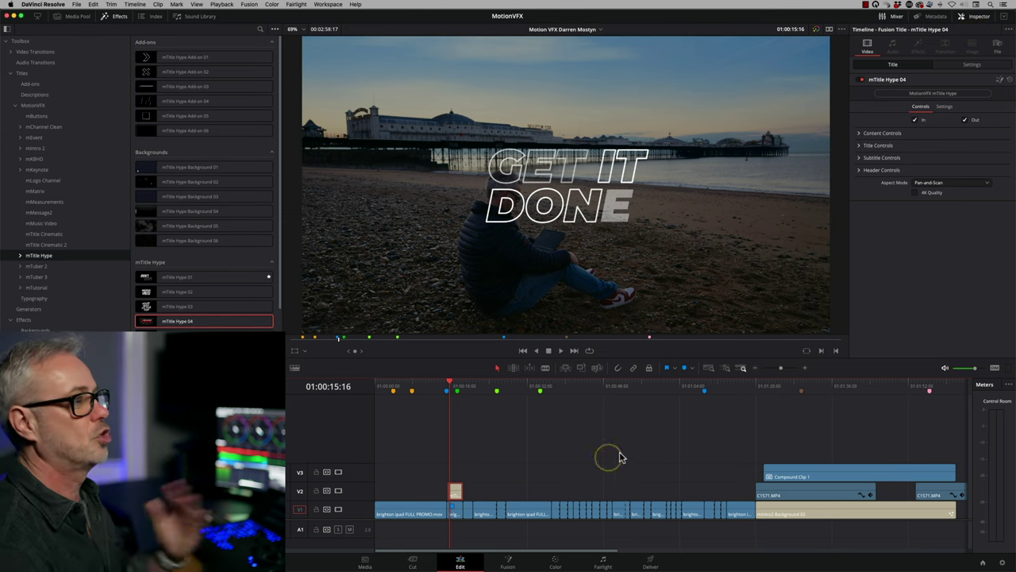
# - Turn on the viewer Transform overlay, then drag the GET IT DONE title lower right and enlarge it
pyautogui.press('space')
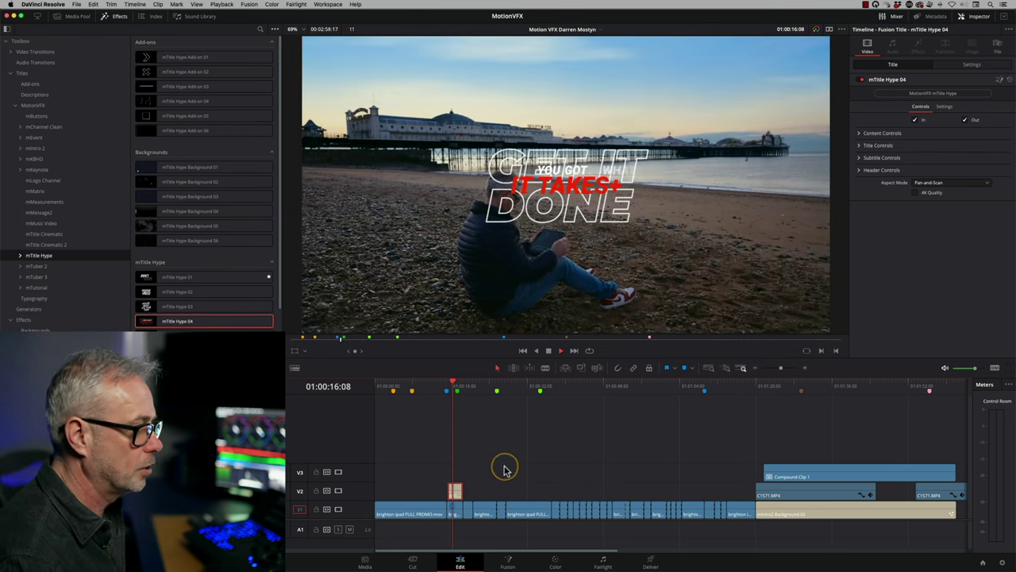
pyautogui.click(860, 133)
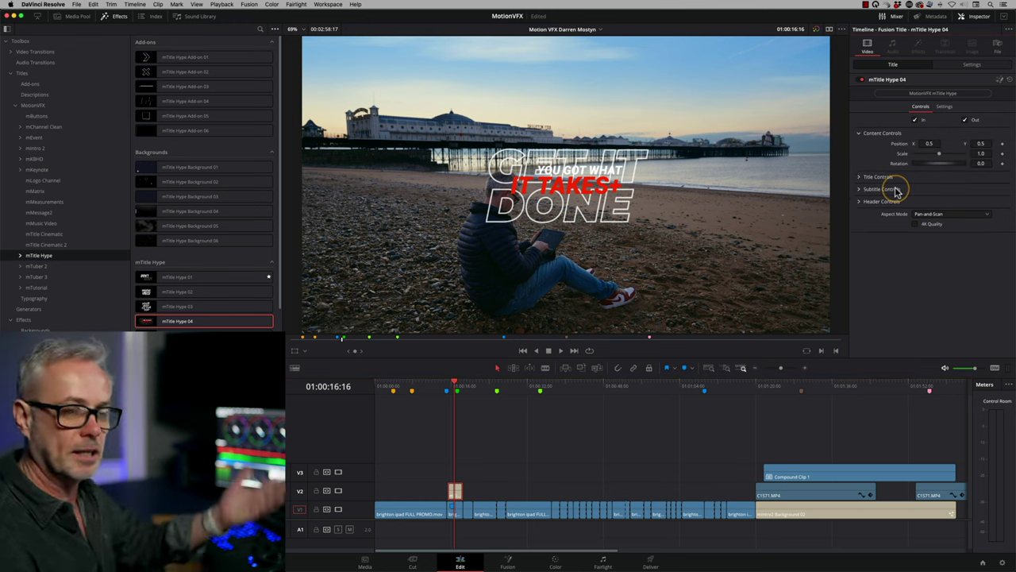
pyautogui.click(294, 354)
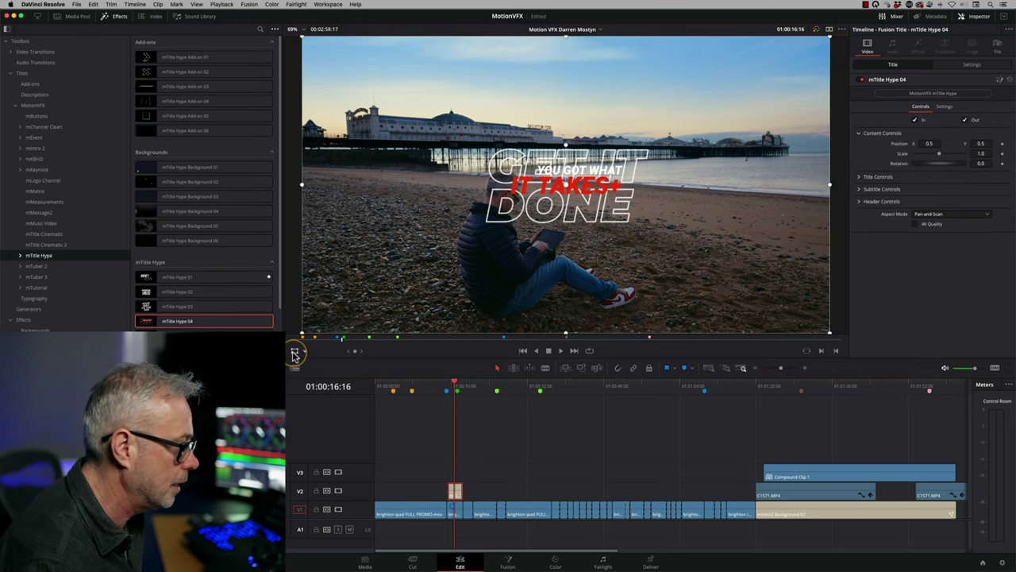
pyautogui.moveTo(565, 191); pyautogui.dragTo(722, 274)
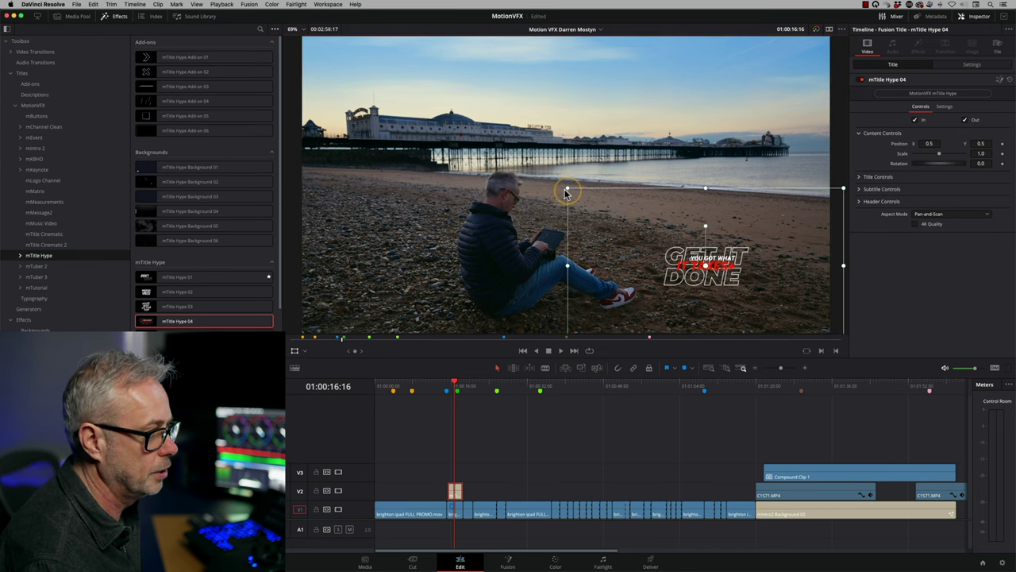
pyautogui.moveTo(567, 191); pyautogui.dragTo(457, 114)
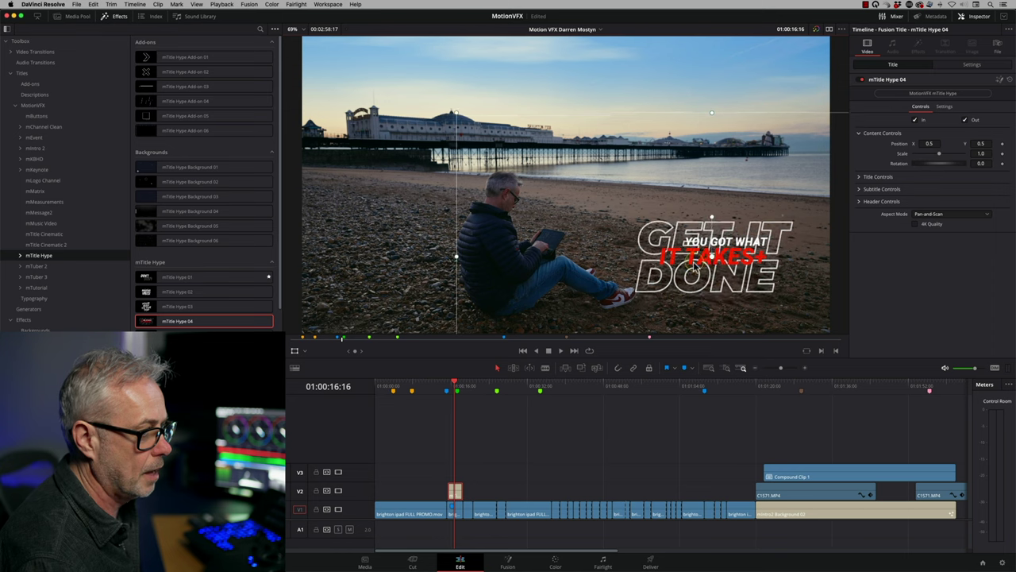
pyautogui.moveTo(696, 268); pyautogui.dragTo(681, 254)
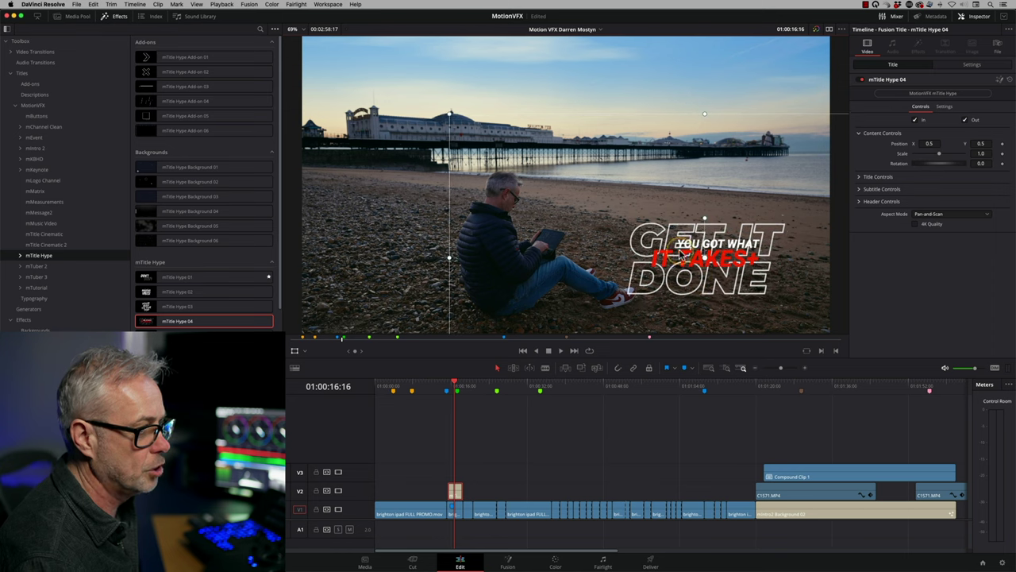
# - Change the title text to EDIT, clear the header line, and lower the ANYWHERE subtitle to Y 0.4
pyautogui.click(860, 176)
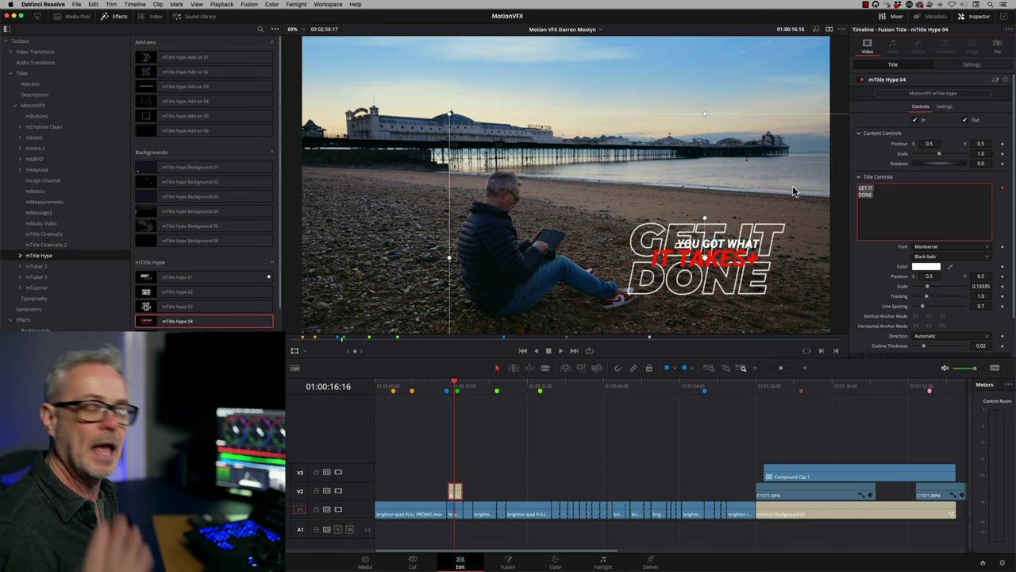
pyautogui.press('BackSpace')
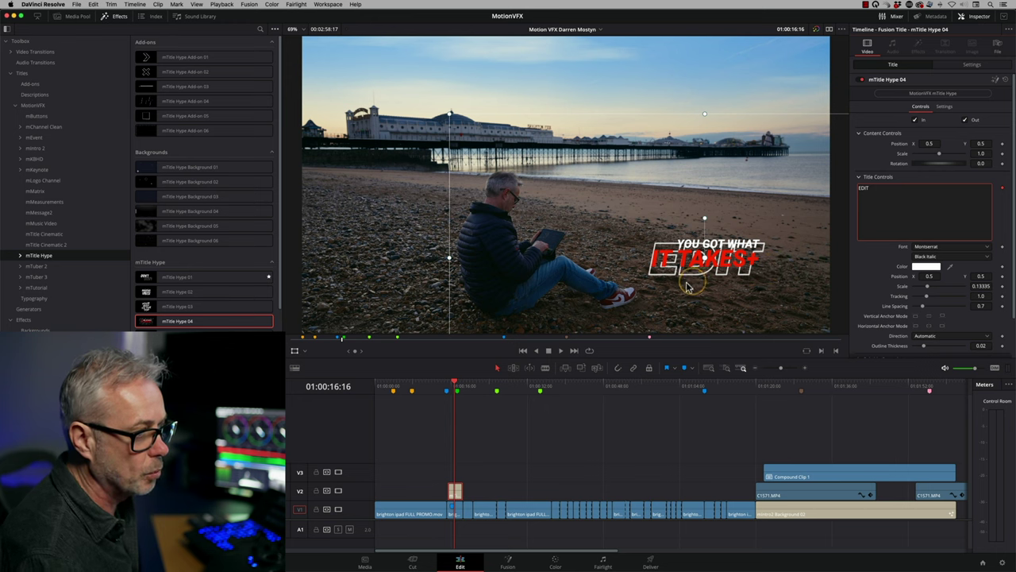
pyautogui.click(859, 177)
pyautogui.click(860, 201)
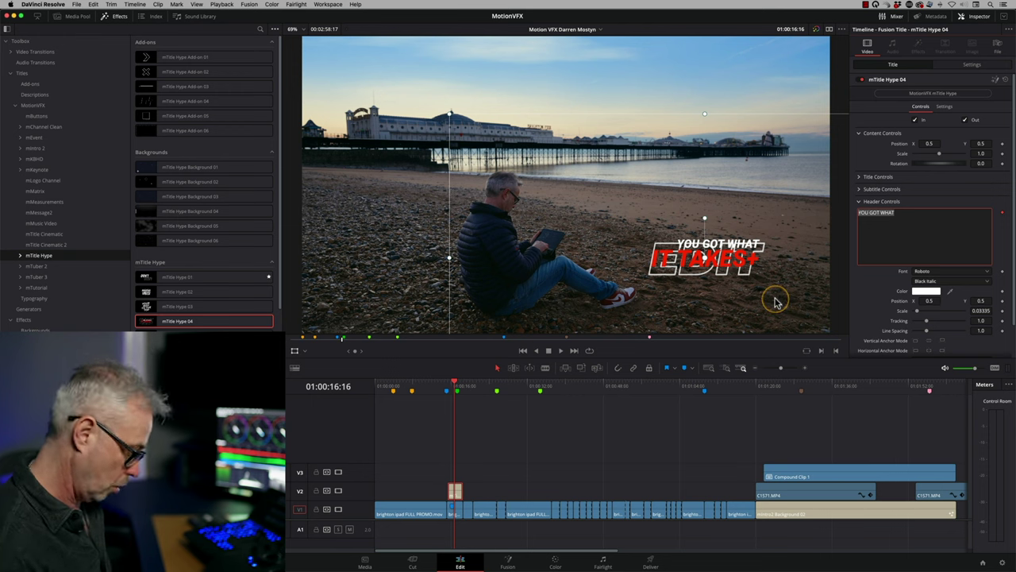
pyautogui.click(859, 191)
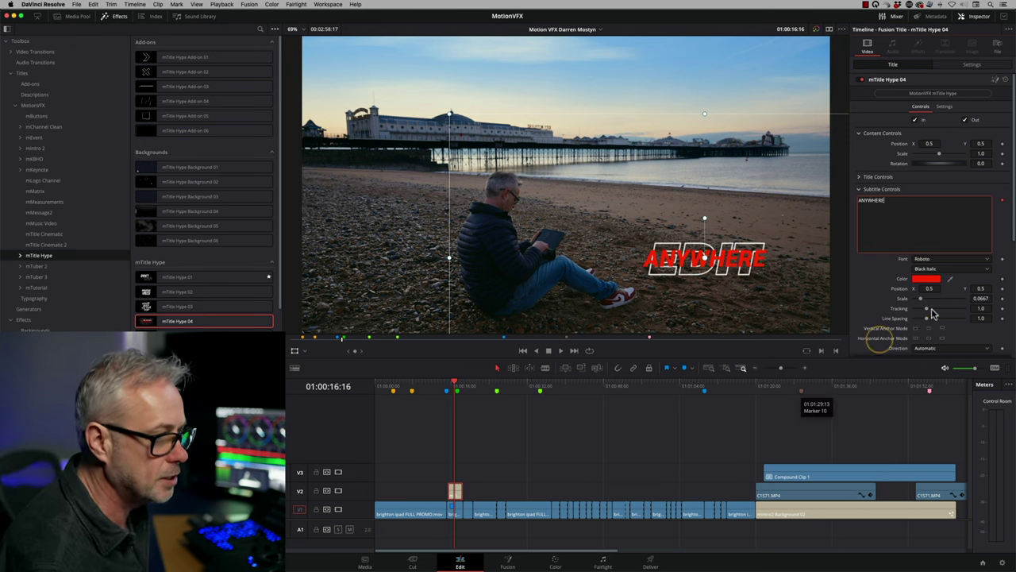
pyautogui.moveTo(983, 292); pyautogui.dragTo(940, 296)
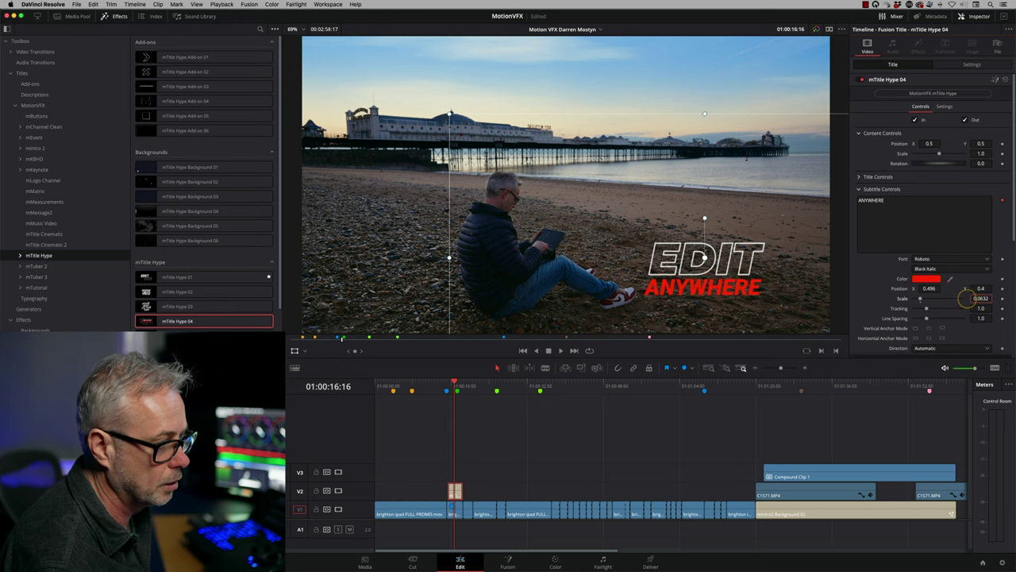
# - Replay the title and recolour the ANYWHERE subtitle from red to orange in the Colors wheel
pyautogui.click(453, 384)
pyautogui.press('space')
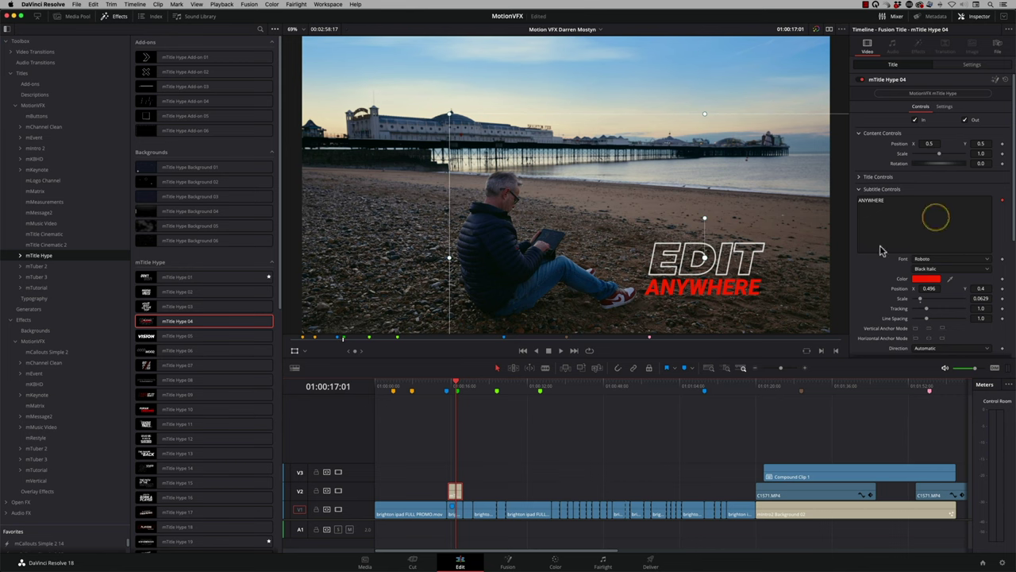
pyautogui.click(927, 283)
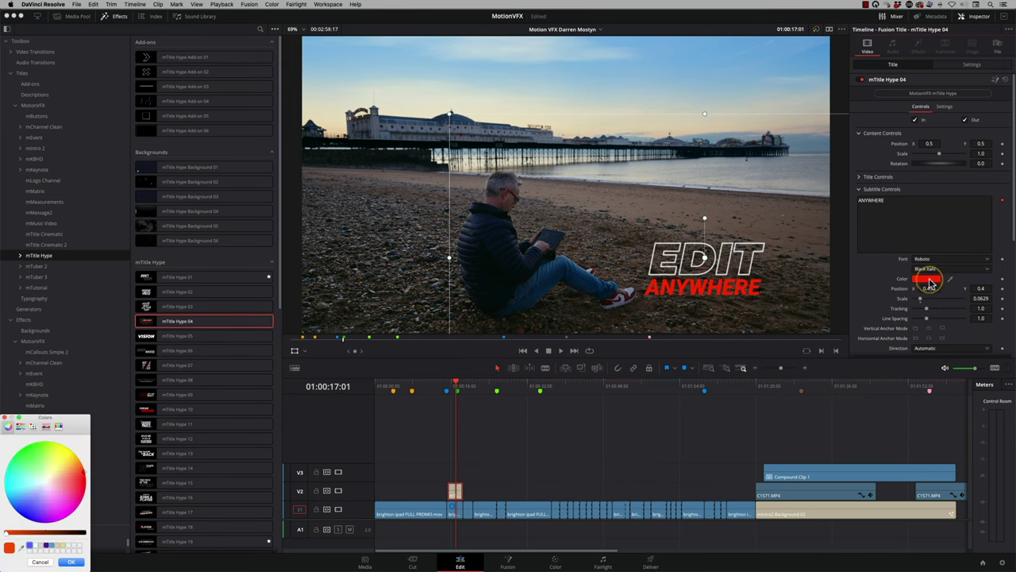
pyautogui.moveTo(52, 508); pyautogui.dragTo(77, 483)
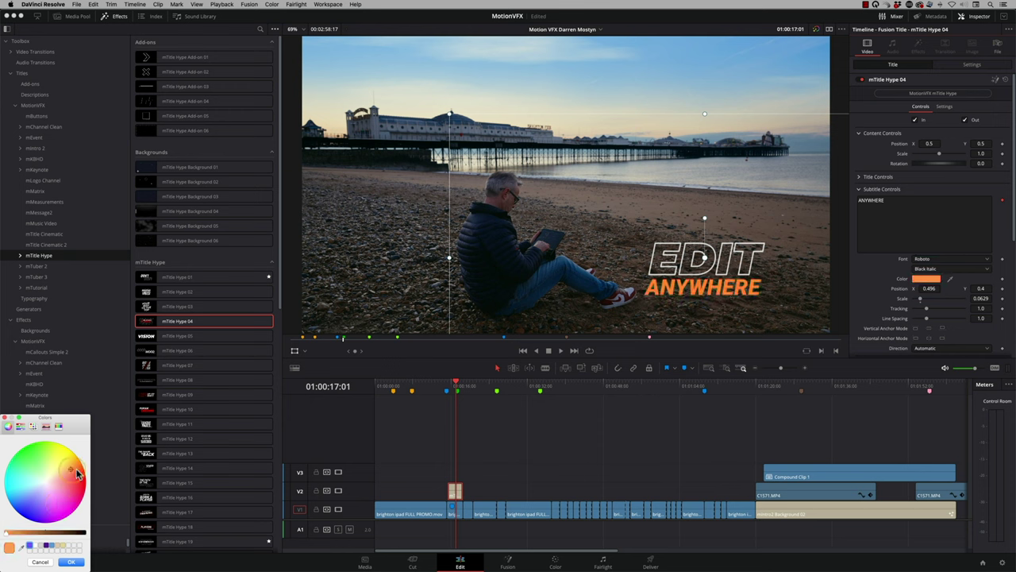
pyautogui.click(69, 563)
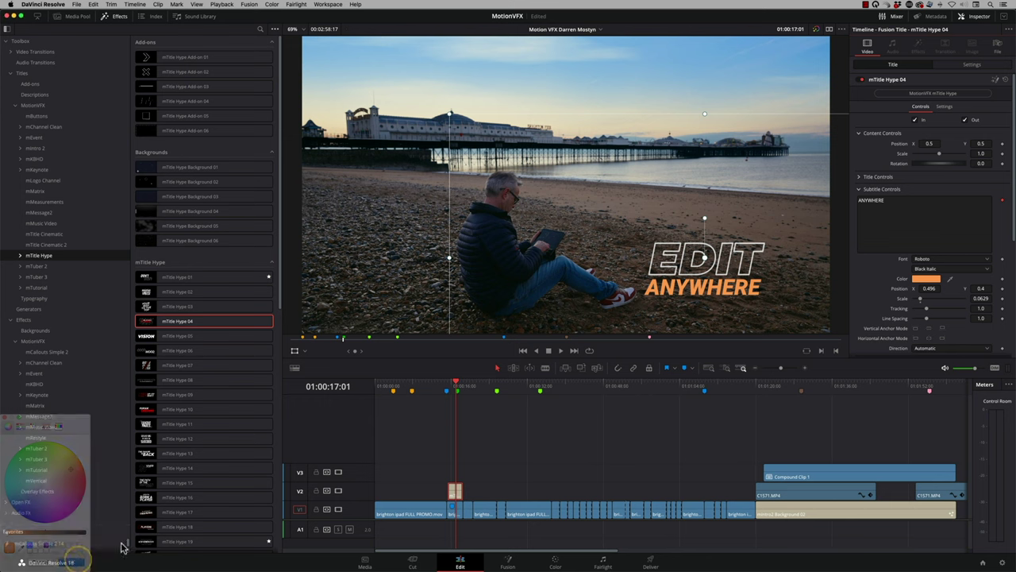
pyautogui.press('space')
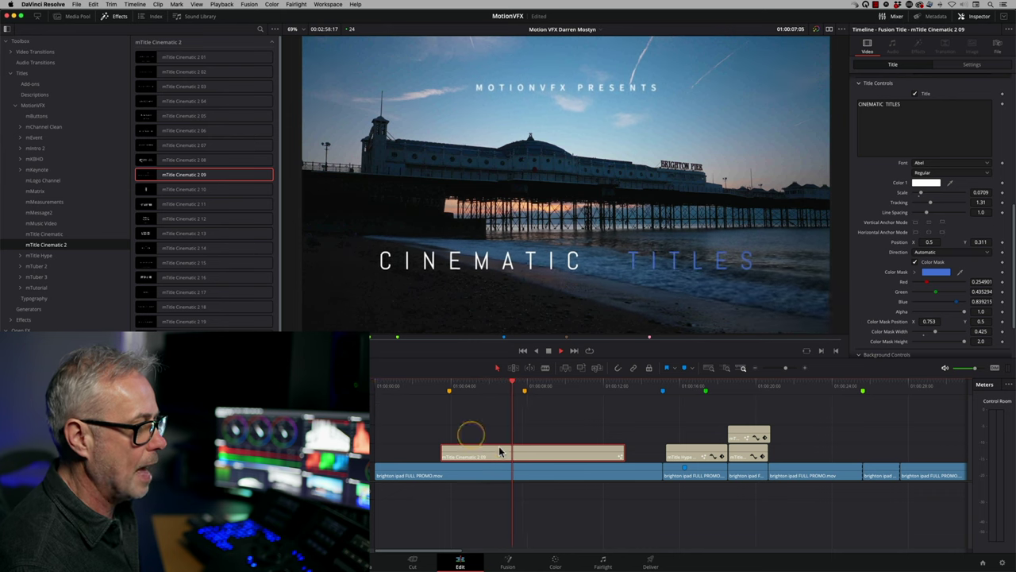
# - Duplicate the mTitle Cinematic 2 09 clip onto the track above, starting the copy later than the original
pyautogui.press('space')
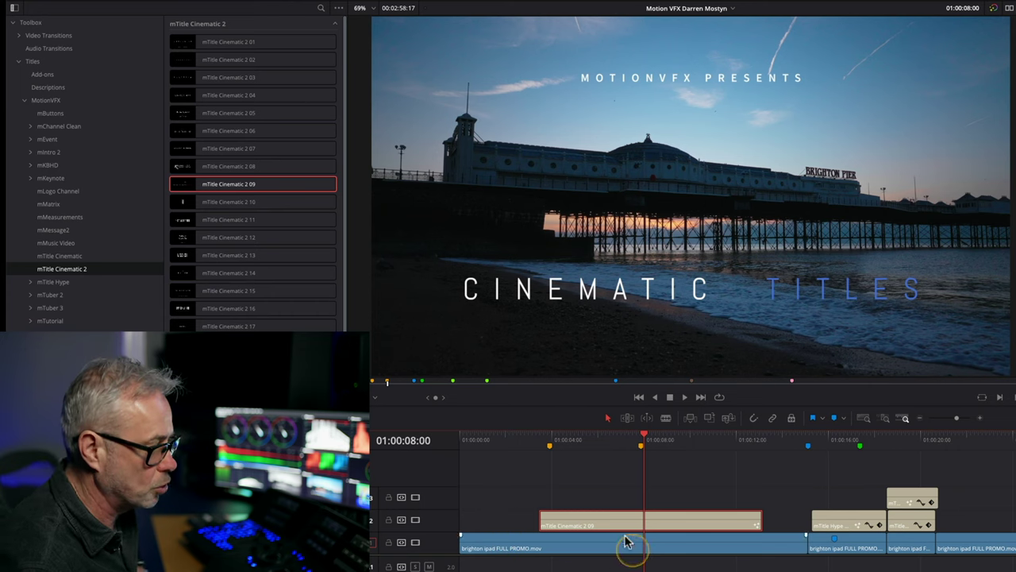
pyautogui.moveTo(617, 525); pyautogui.dragTo(619, 499)
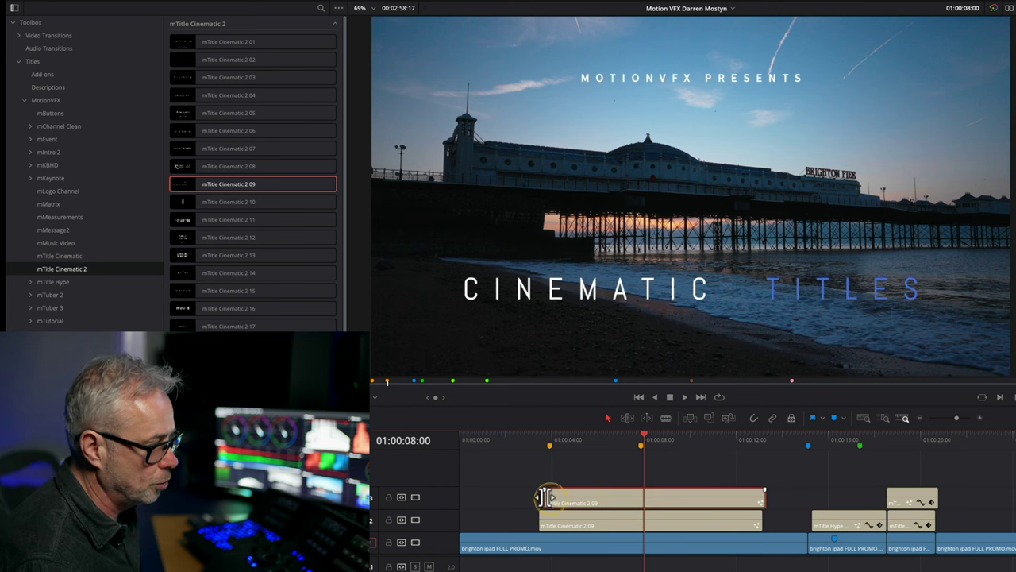
pyautogui.moveTo(542, 497); pyautogui.dragTo(633, 497)
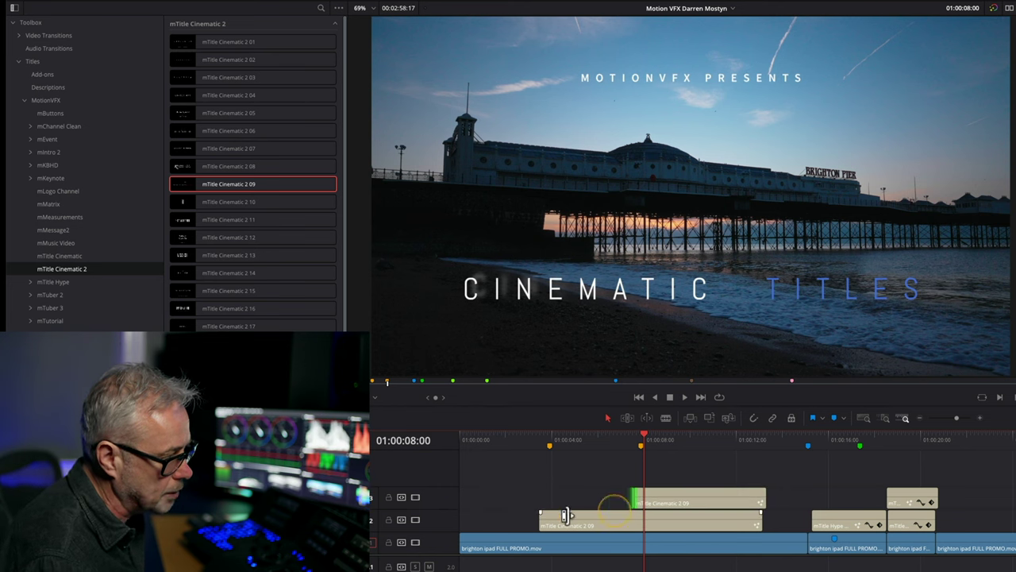
pyautogui.moveTo(578, 447); pyautogui.dragTo(610, 446)
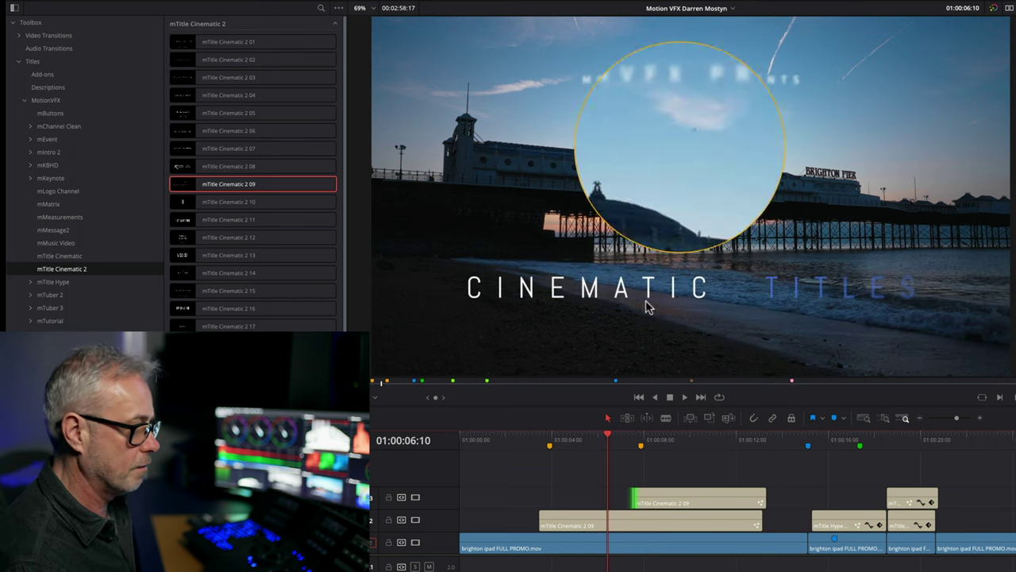
pyautogui.click(584, 494)
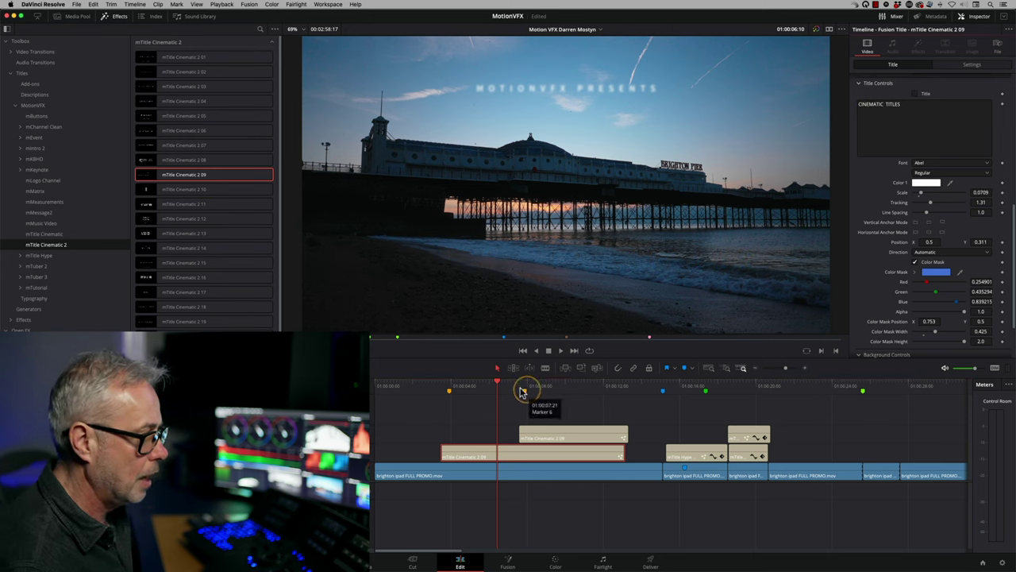
# - Reveal CINEMATIC TITLES, toggle the MOTIONVFX PRESENTS header, and open the Color Mask picker for TITLES
pyautogui.moveTo(522, 392); pyautogui.dragTo(601, 407)
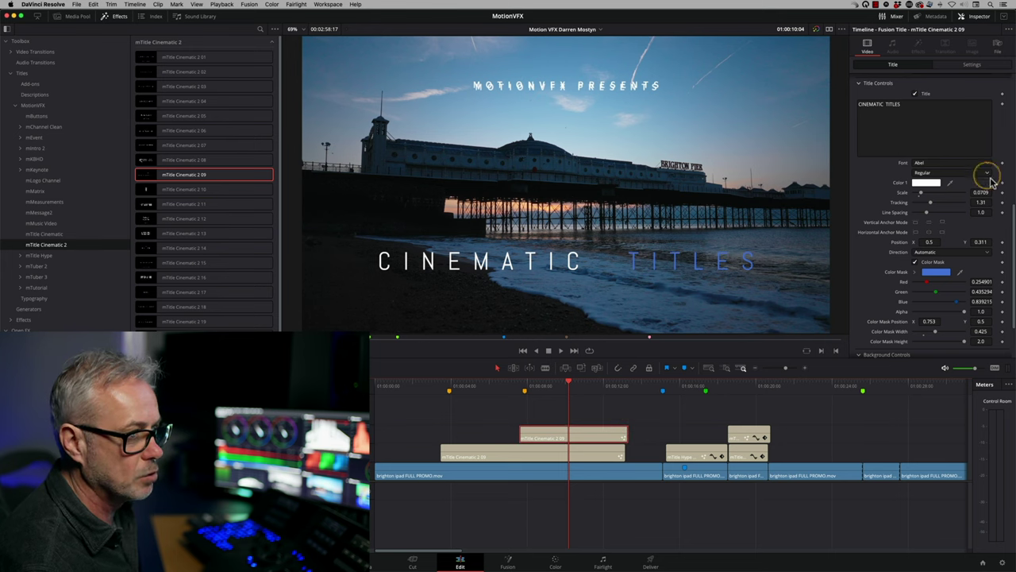
pyautogui.scroll(10, 953, 207)
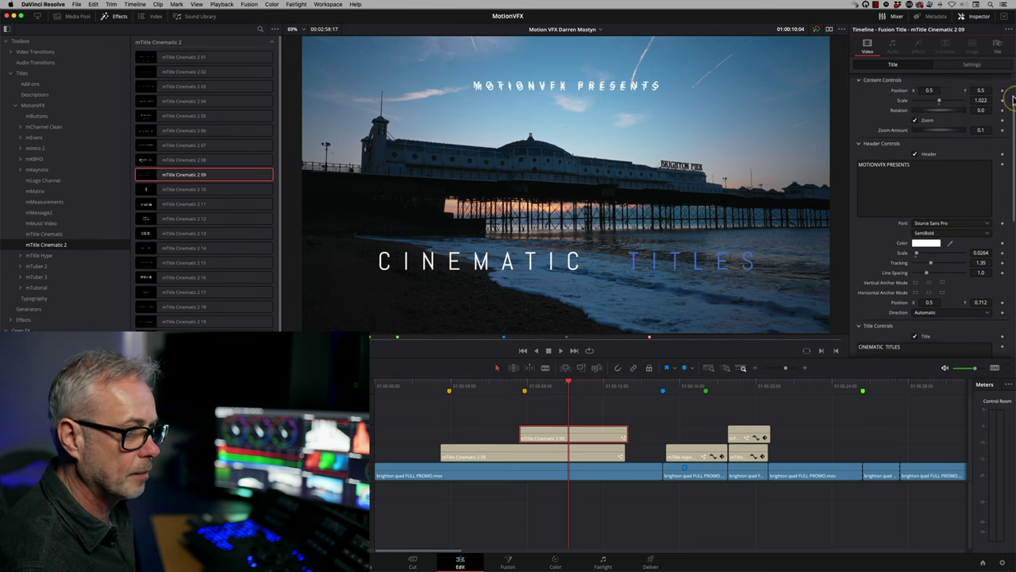
pyautogui.click(918, 168)
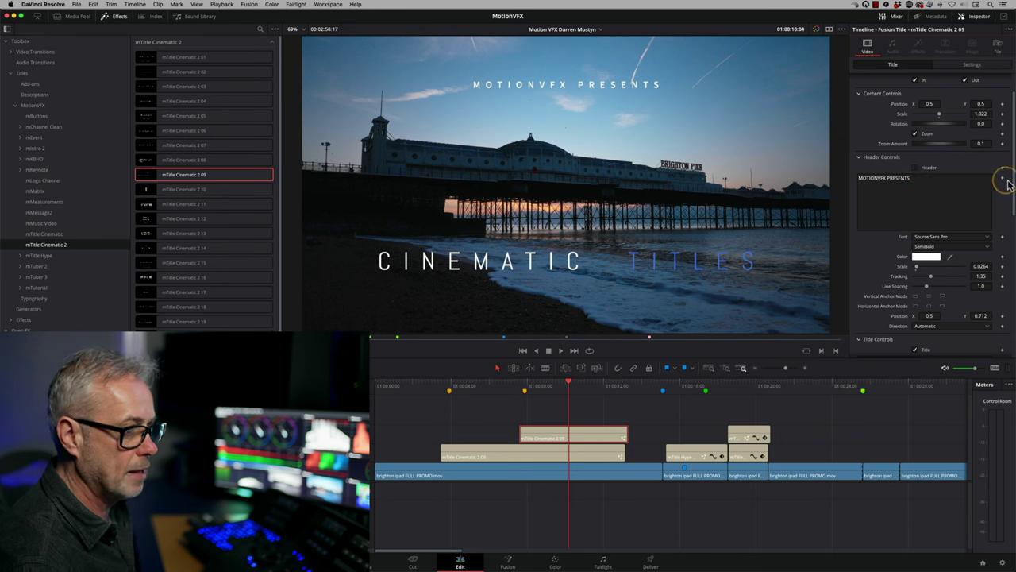
pyautogui.scroll(-10, 1013, 191)
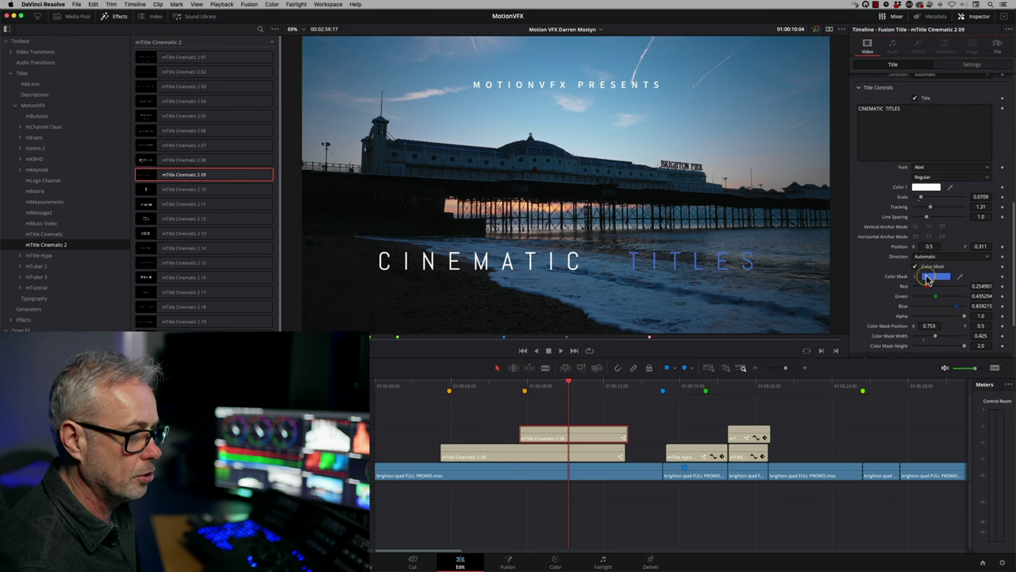
pyautogui.click(927, 277)
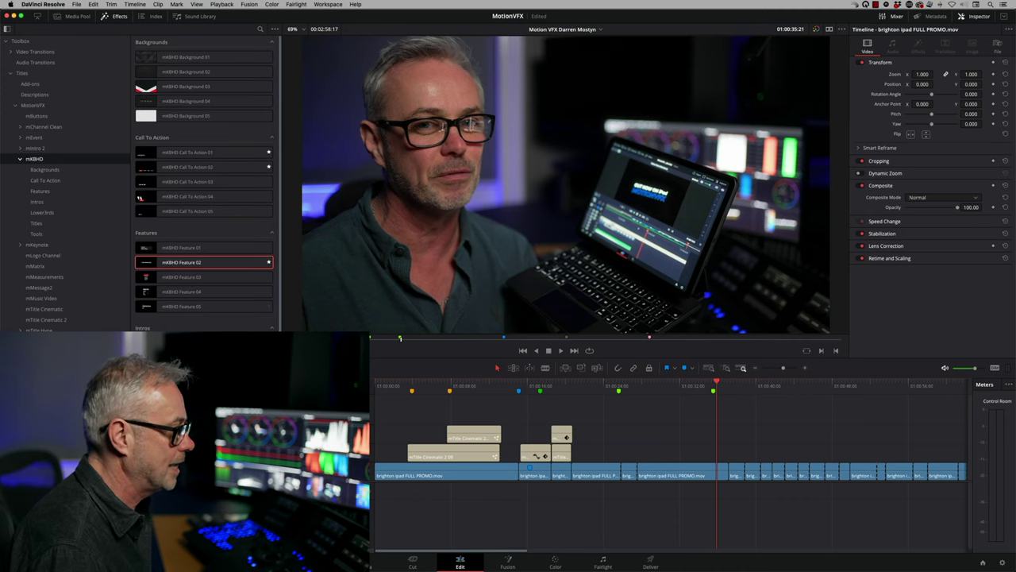
# - Preview the mKBHD Feature 04 title over the presenter shot
pyautogui.moveTo(146, 294); pyautogui.dragTo(162, 294)
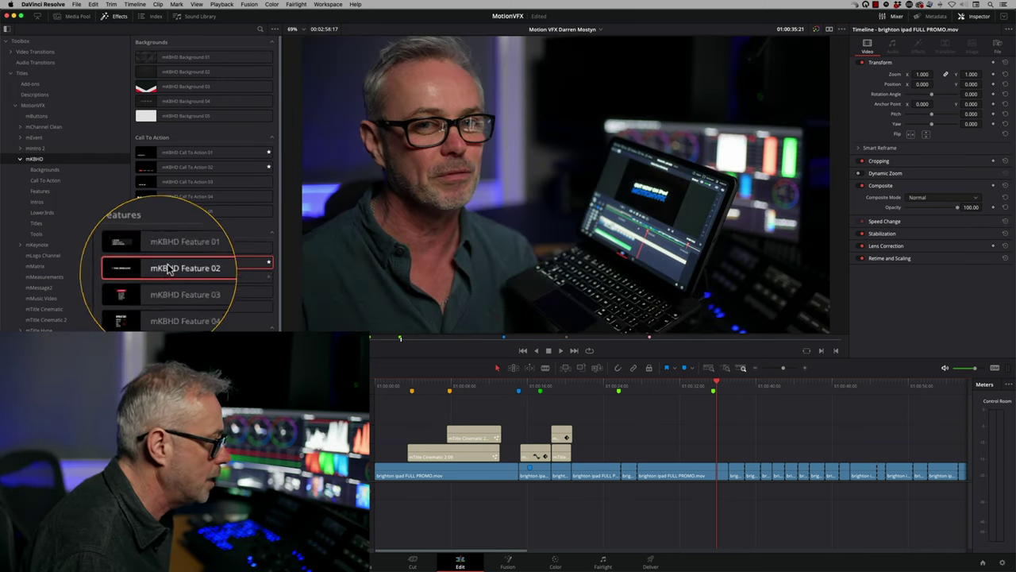
# - Place the mKBHD Feature 02 callout on V2 over the presenter clip reading LINK IN DESCRIPTION
pyautogui.moveTo(147, 264); pyautogui.dragTo(693, 458)
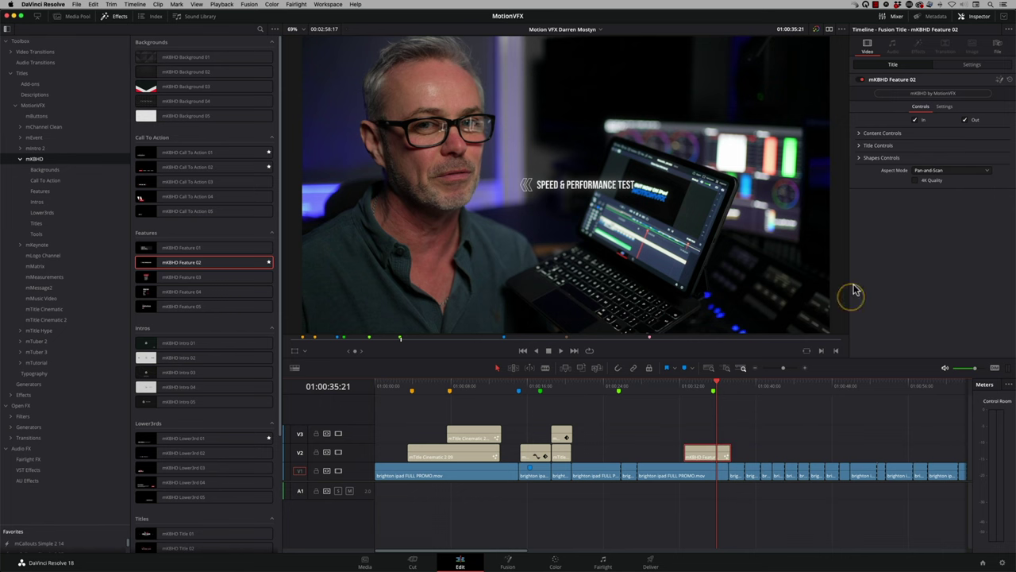
pyautogui.click(865, 146)
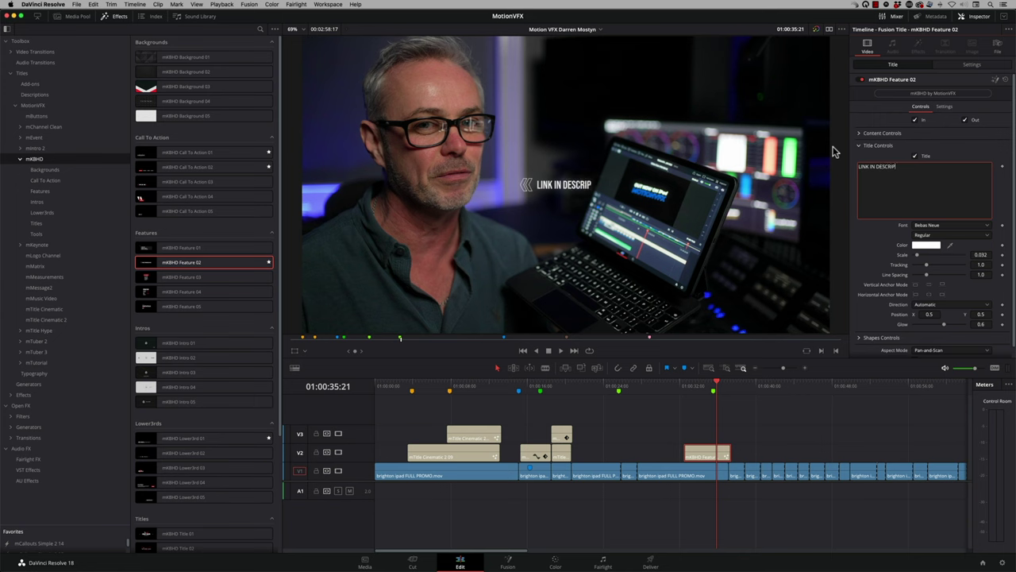
pyautogui.write('TION')
pyautogui.scroll(-1, 1012, 208)
pyautogui.click(863, 326)
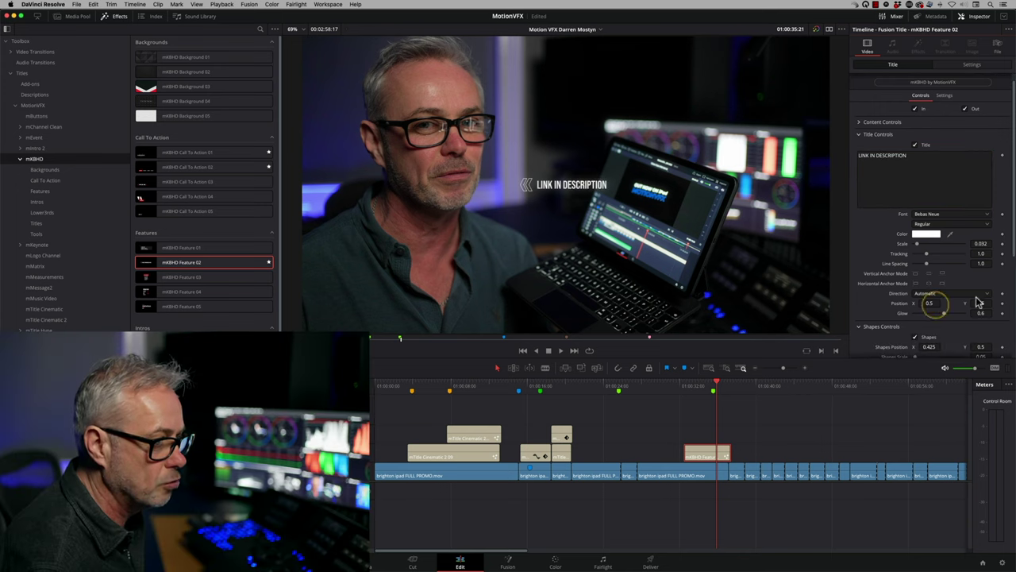
pyautogui.scroll(-5, 992, 317)
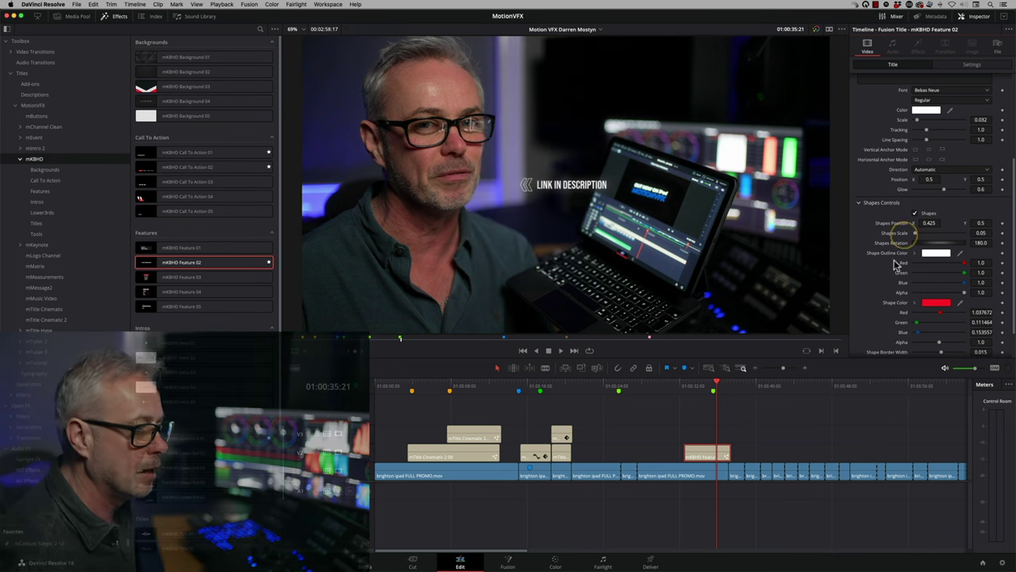
# - Colour the LINK IN DESCRIPTION callout's arrow shapes blue
pyautogui.click(937, 302)
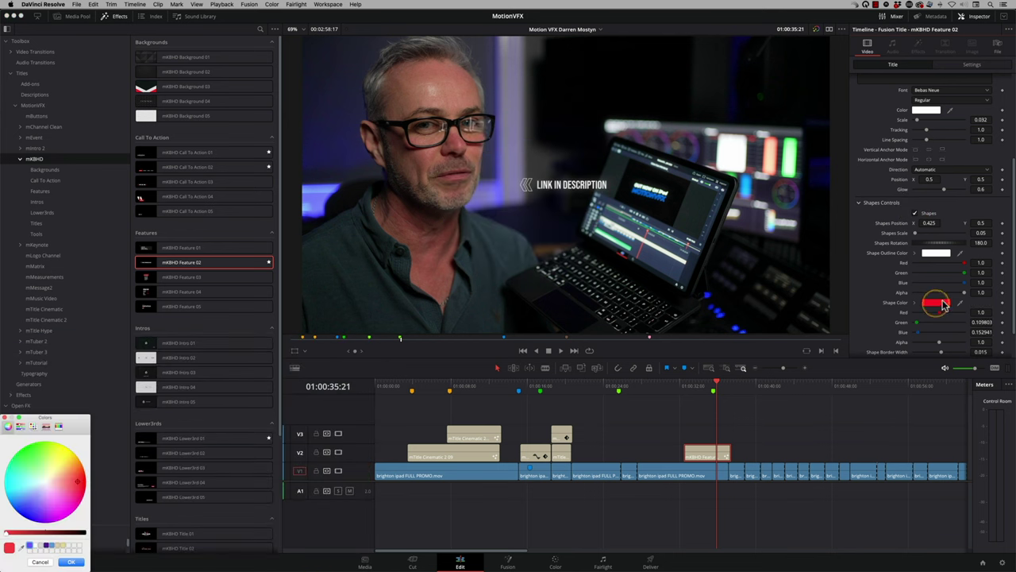
pyautogui.click(50, 546)
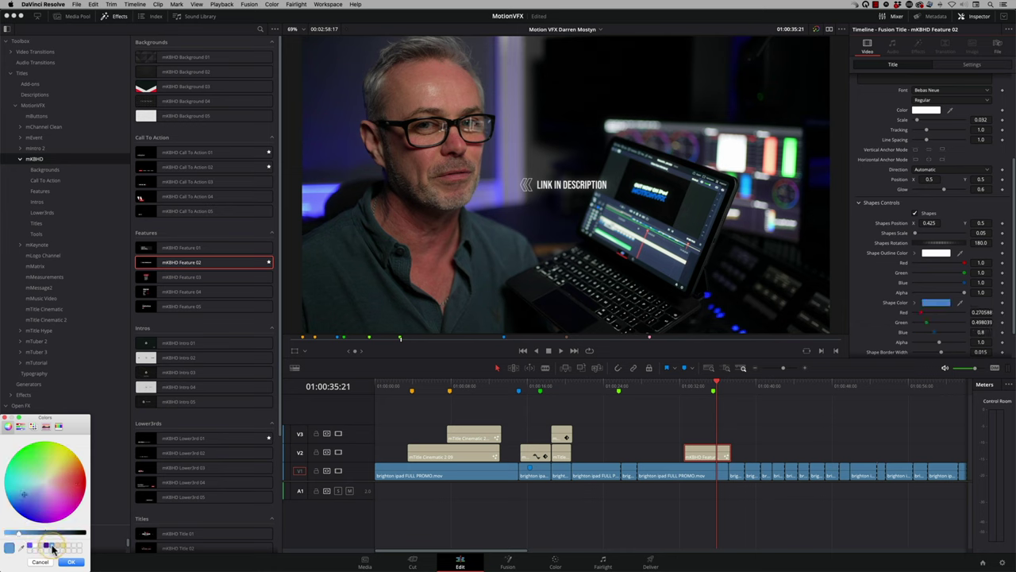
pyautogui.click(71, 562)
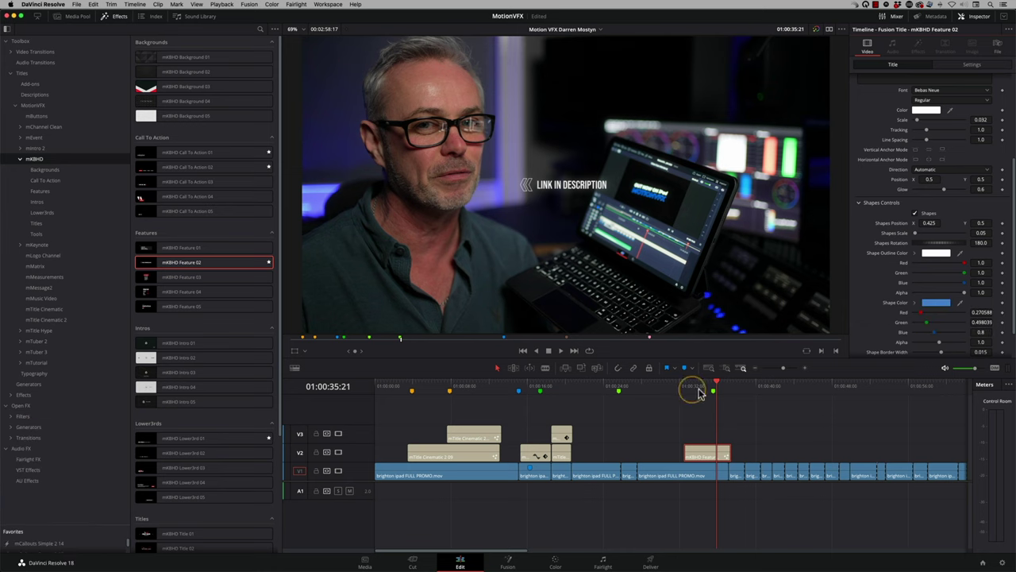
# - Preview the callout over the footage, then move it to the lower right of the frame
pyautogui.press('space')
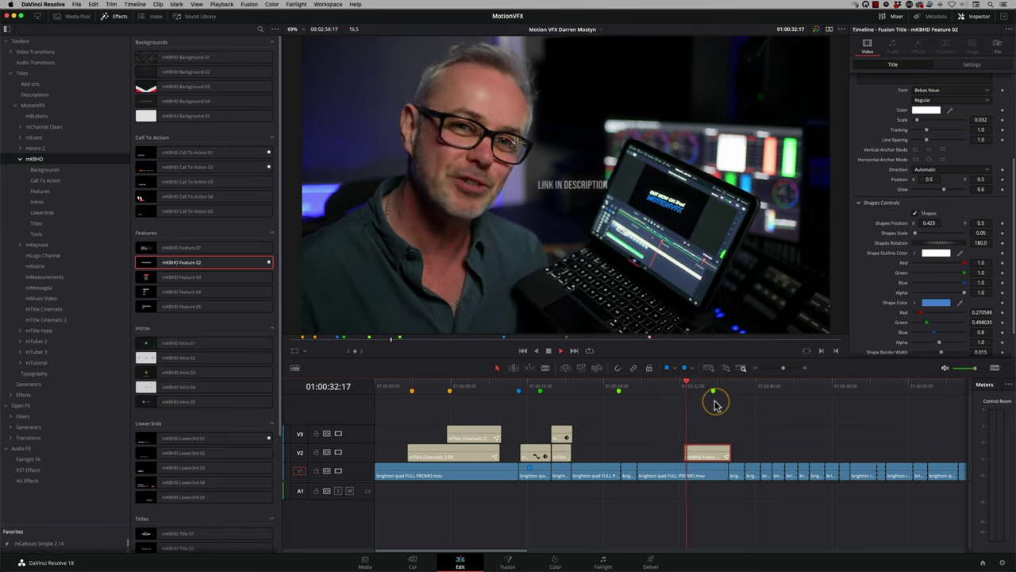
pyautogui.press('space')
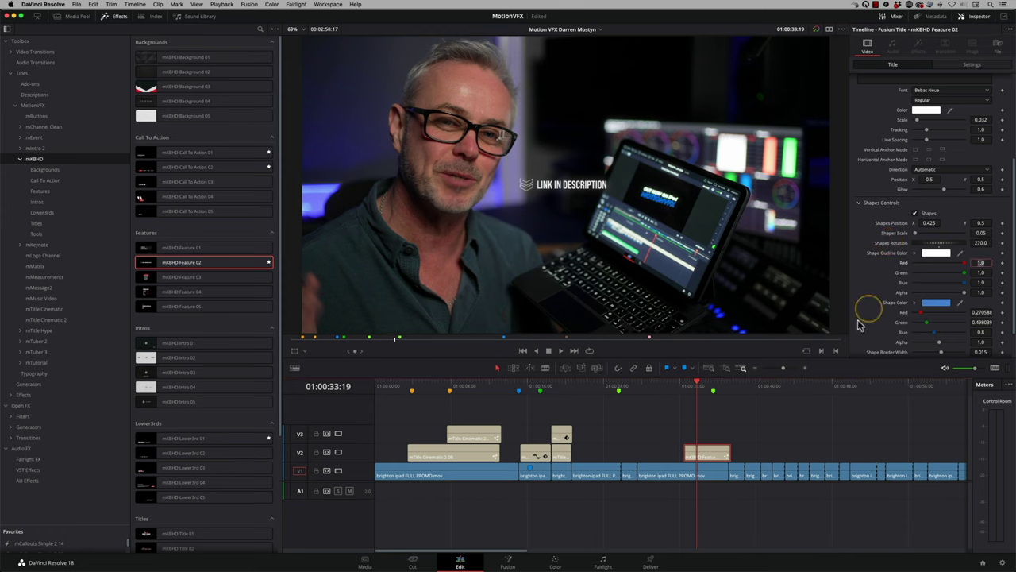
pyautogui.click(298, 354)
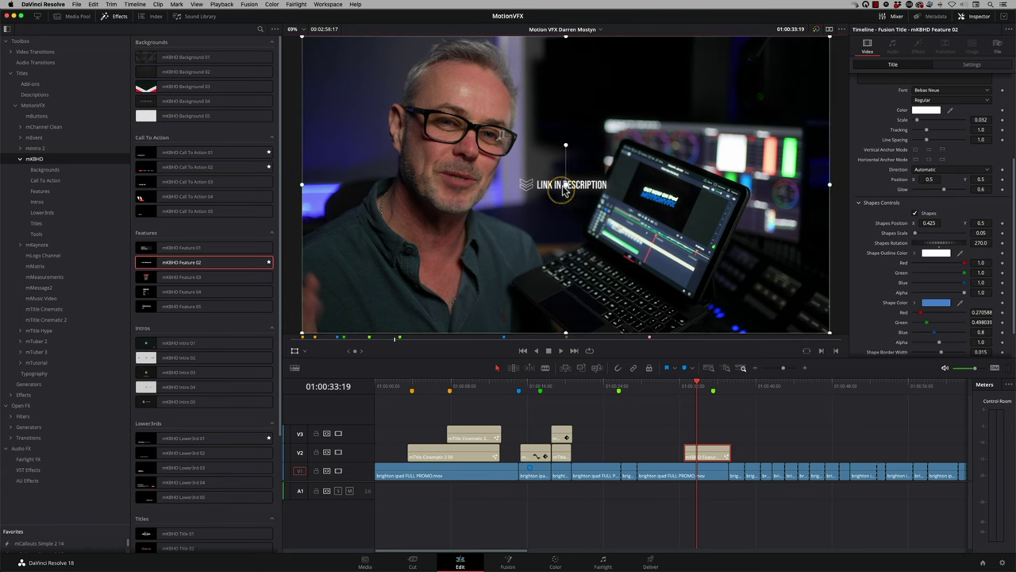
pyautogui.moveTo(565, 185); pyautogui.dragTo(737, 316)
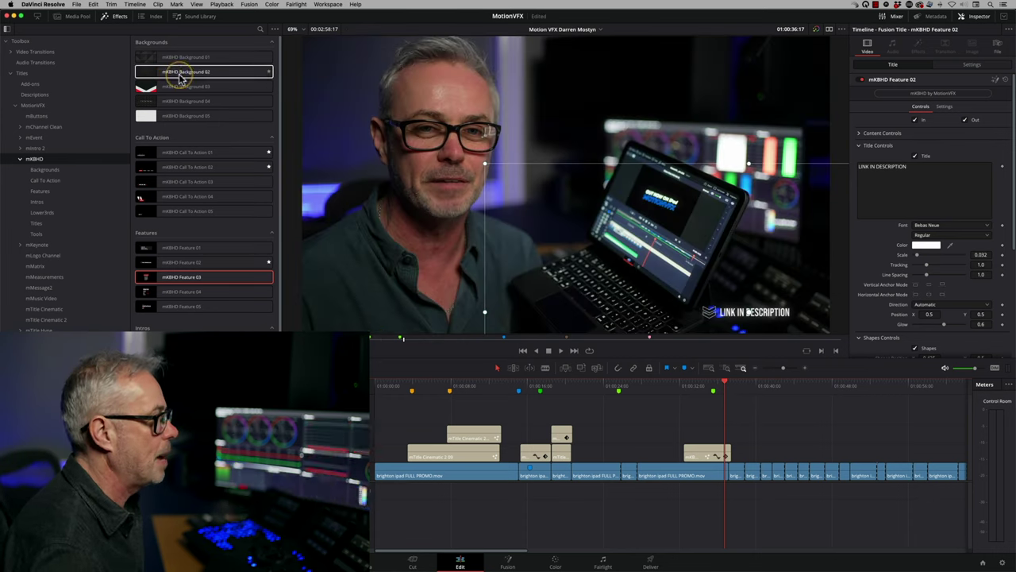
# - Add the Feature 03 MAIN ADVANTAGES title over the cyclist shot and preview its animation
pyautogui.click(653, 393)
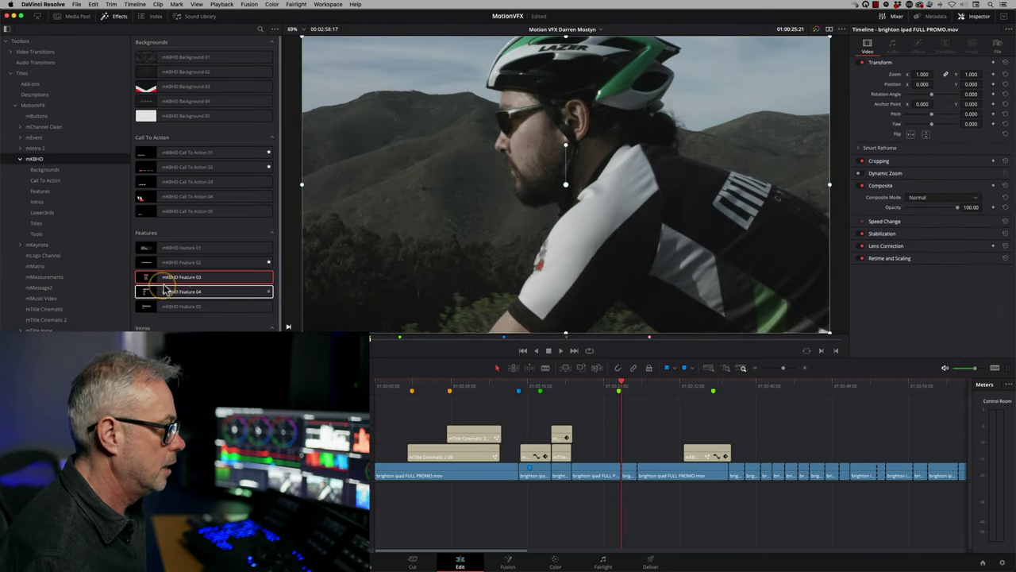
pyautogui.moveTo(176, 282); pyautogui.dragTo(639, 451)
pyautogui.press('space')
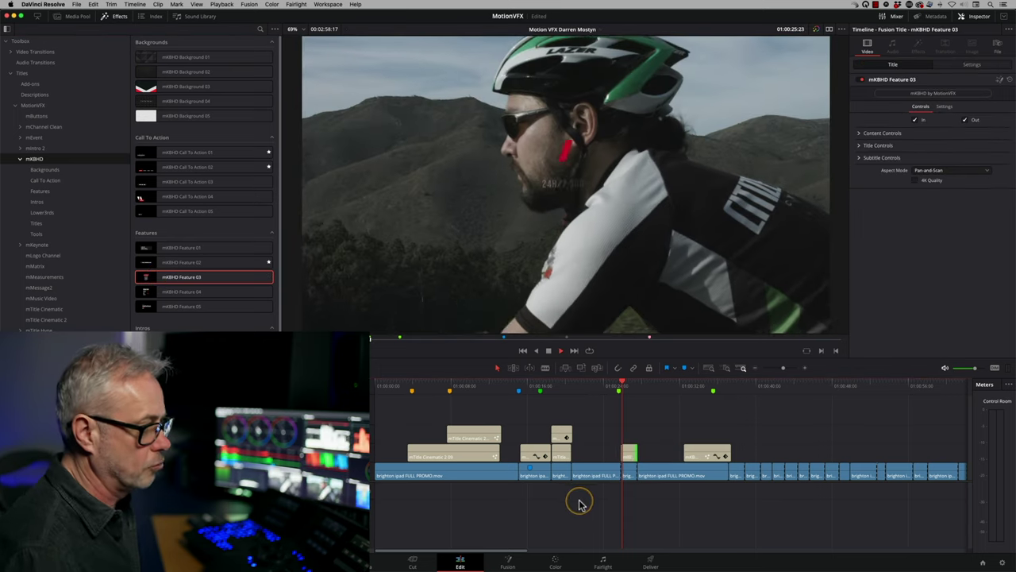
pyautogui.click(589, 210)
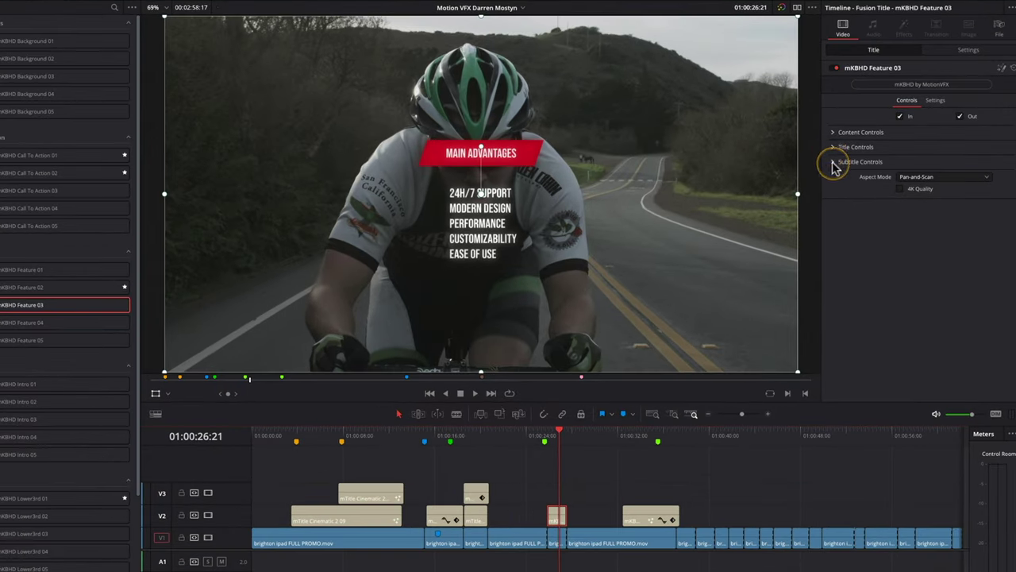
# - Set the bar colour to the helmet's dark teal and shift the title left of the rider
pyautogui.click(832, 147)
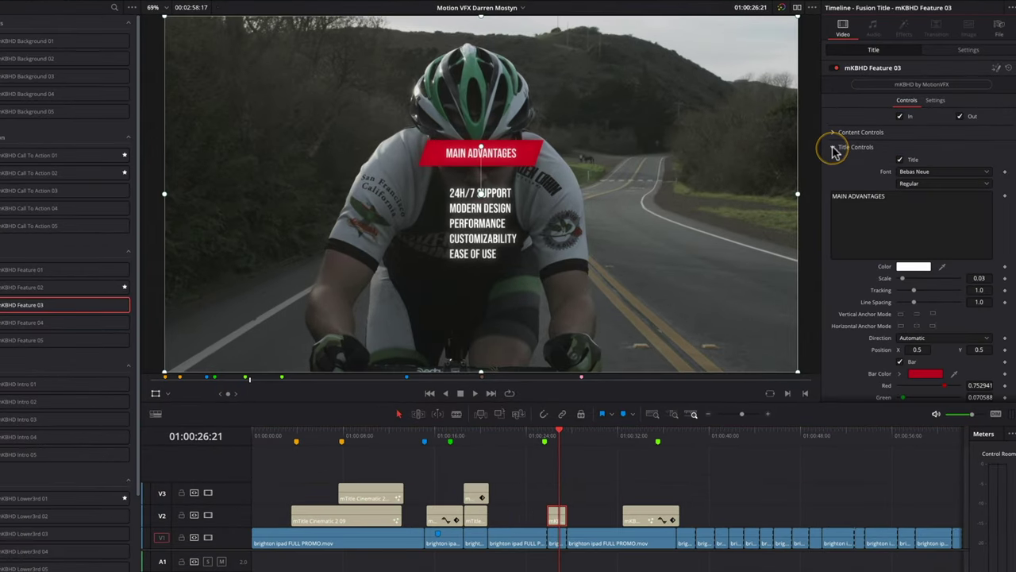
pyautogui.moveTo(1008, 254); pyautogui.dragTo(1014, 362)
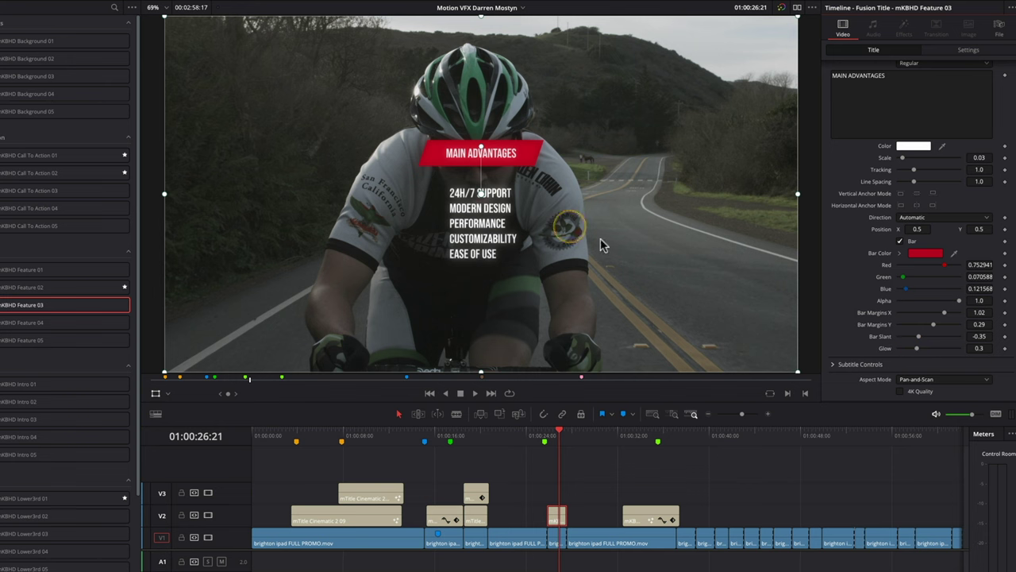
pyautogui.click(922, 254)
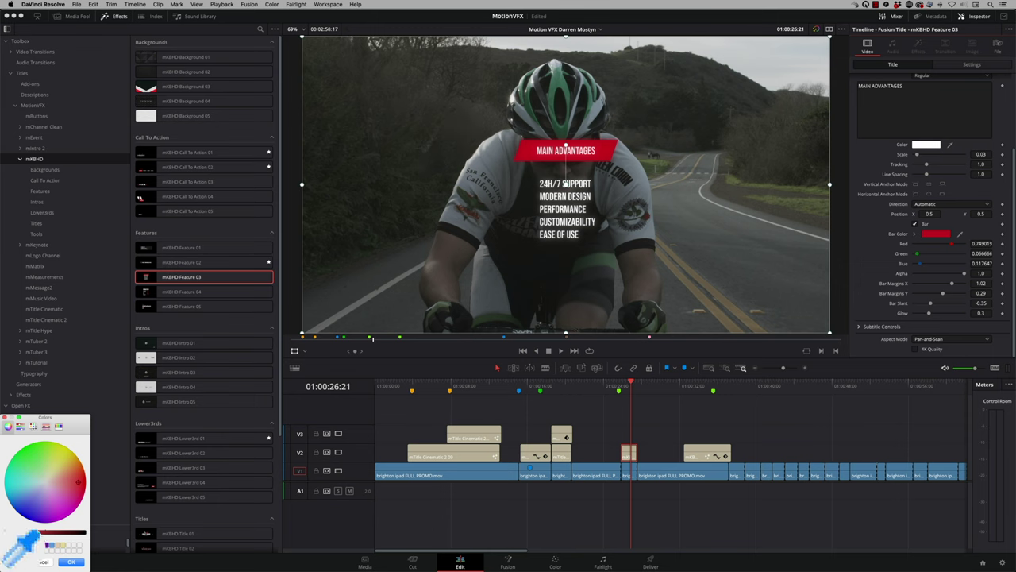
pyautogui.click(556, 88)
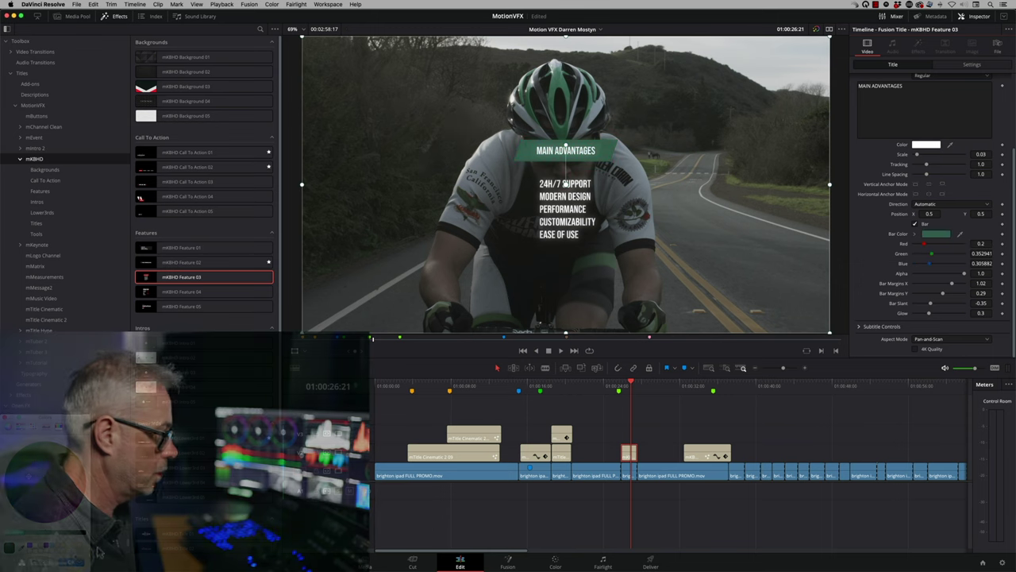
pyautogui.moveTo(556, 182); pyautogui.dragTo(374, 224)
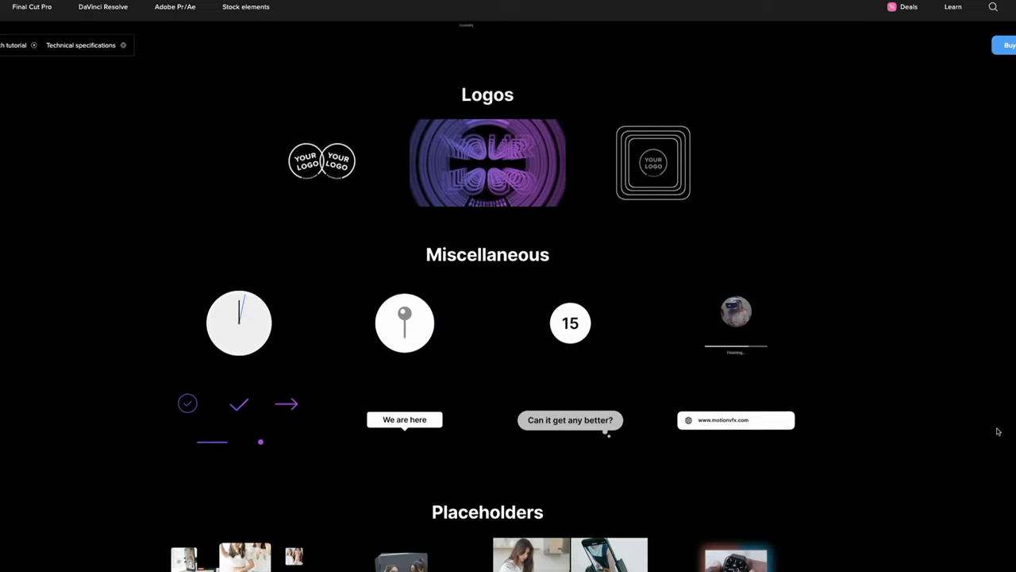
pyautogui.scroll(-7, 998, 431)
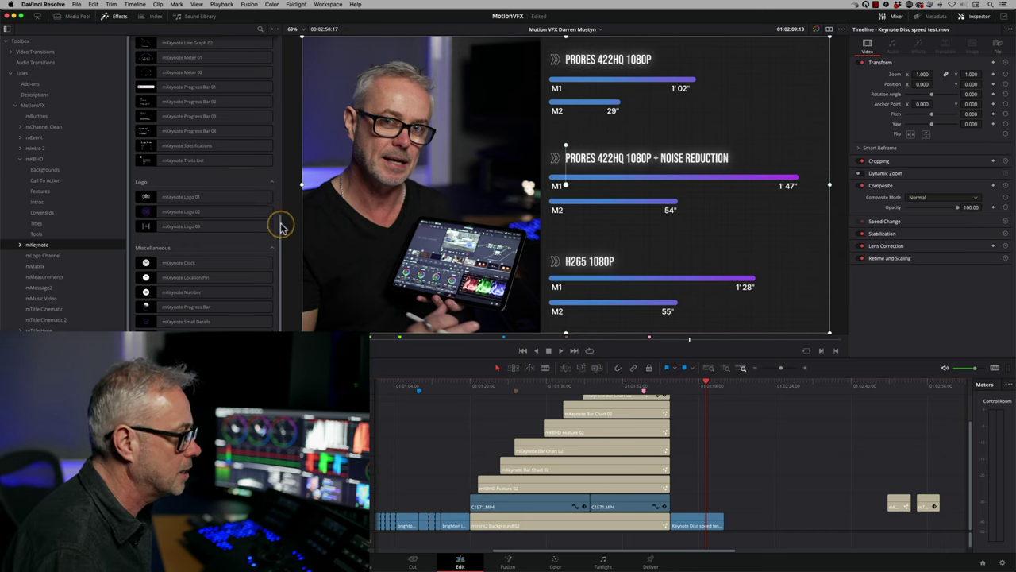
# - Place mKeynote Bar Chart 02 from Infographics after the speed test clip and scrub its intro
pyautogui.moveTo(279, 227); pyautogui.dragTo(285, 17)
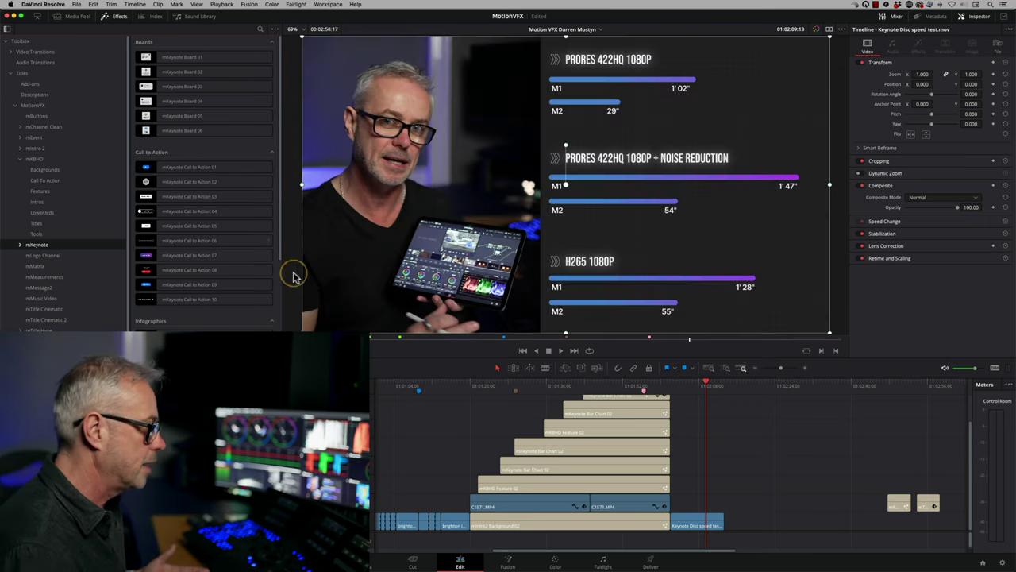
pyautogui.scroll(-4, 275, 262)
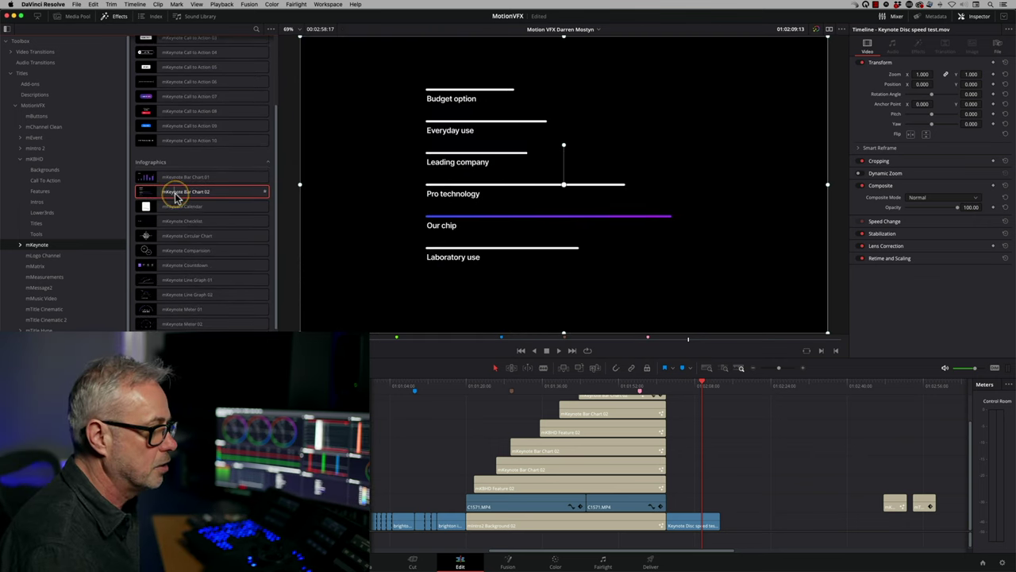
pyautogui.moveTo(153, 197); pyautogui.dragTo(770, 528)
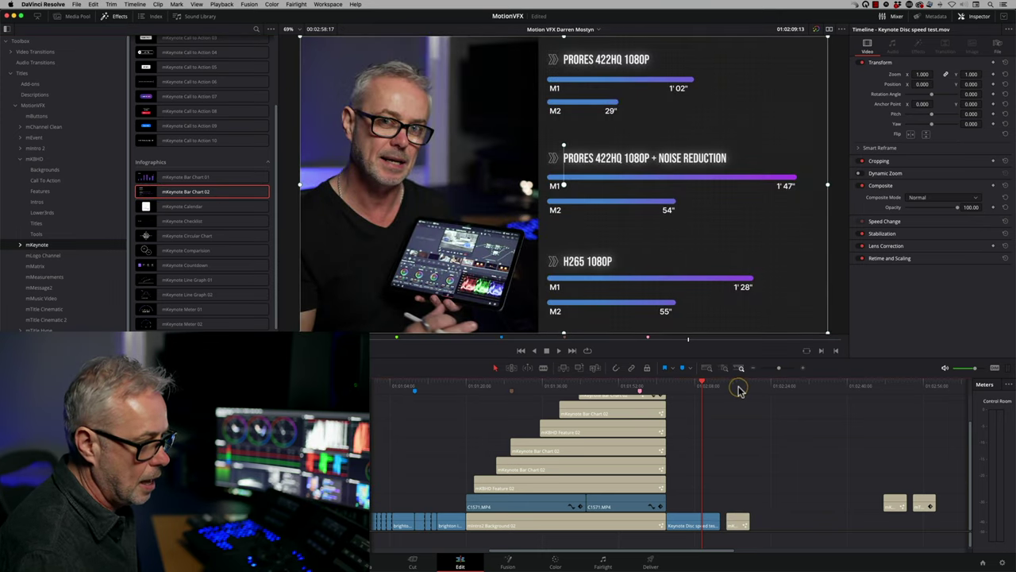
pyautogui.moveTo(738, 389)
pyautogui.mouseDown()
pyautogui.moveTo(721, 386)
pyautogui.moveTo(735, 389)
pyautogui.mouseUp()
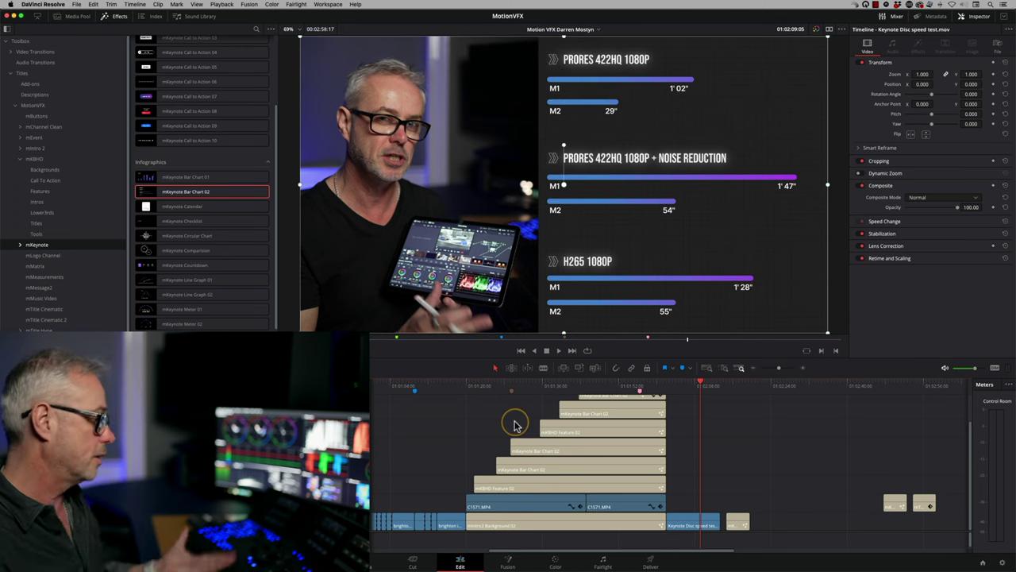
pyautogui.moveTo(514, 385); pyautogui.dragTo(570, 385)
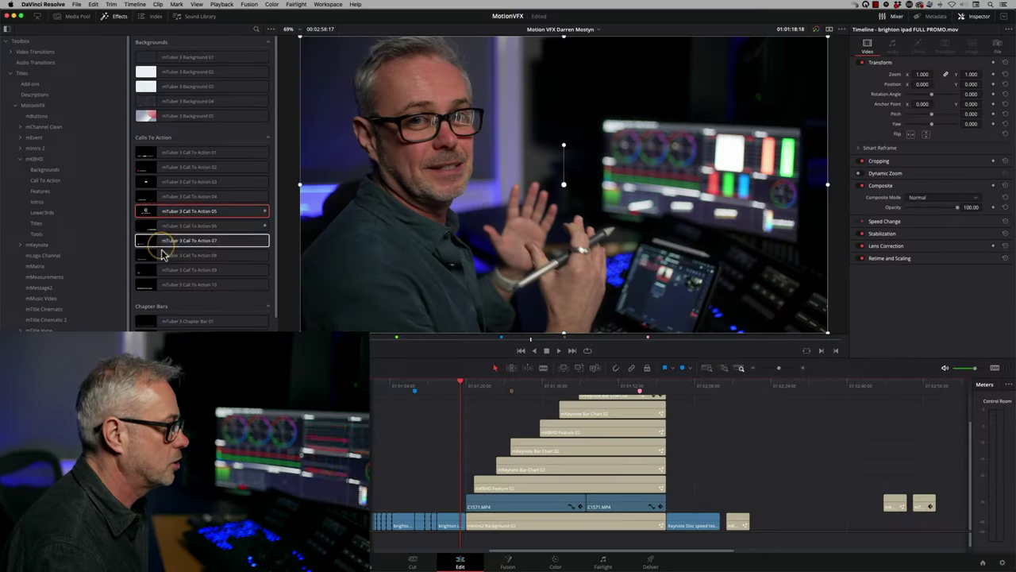
# - Add the mTuber 3 Call To Action 05 title to the timeline and play its animation
pyautogui.click(146, 212)
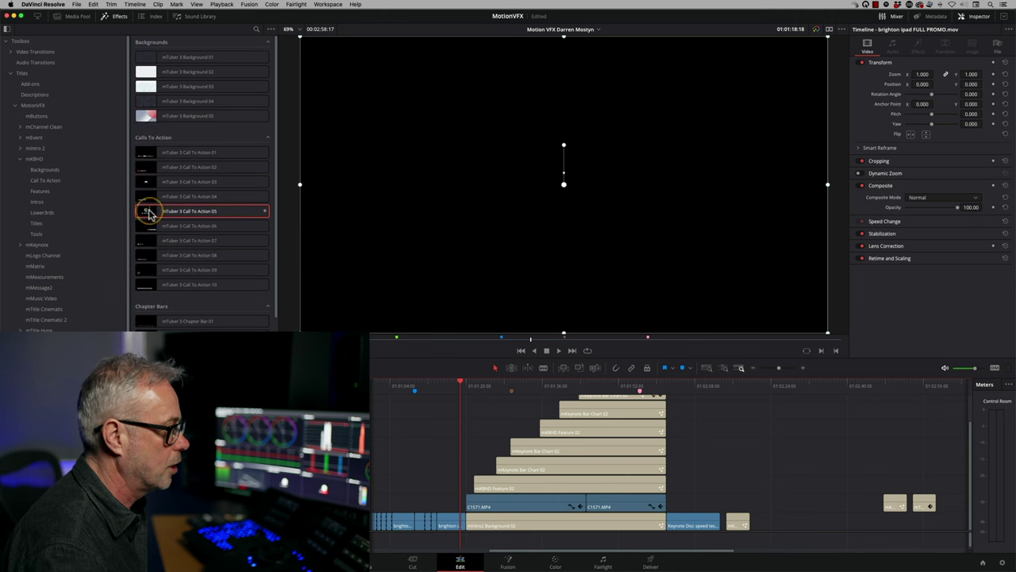
pyautogui.moveTo(146, 212); pyautogui.dragTo(447, 502)
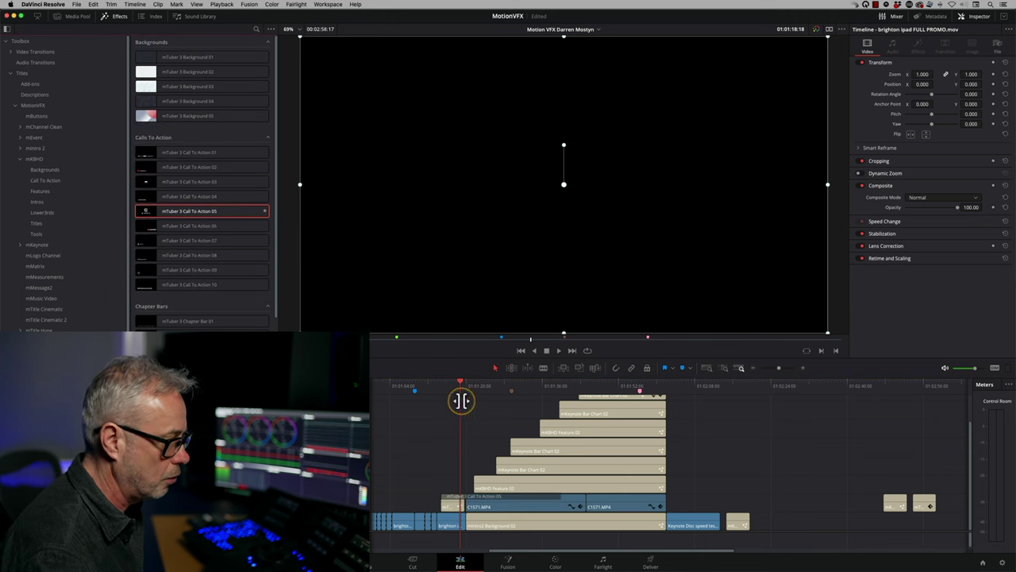
pyautogui.moveTo(461, 400); pyautogui.dragTo(443, 386)
pyautogui.press('space')
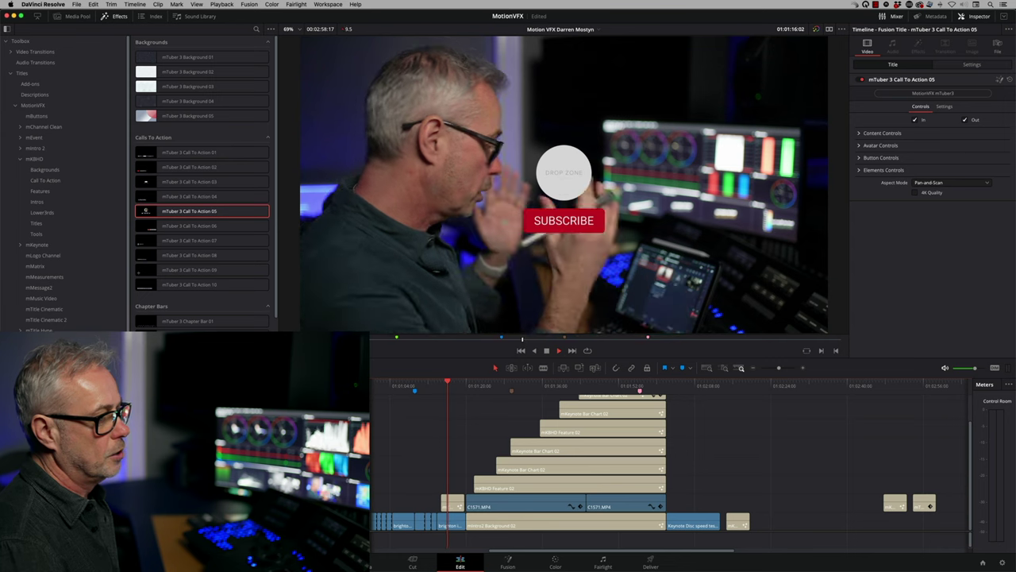
pyautogui.click(585, 241)
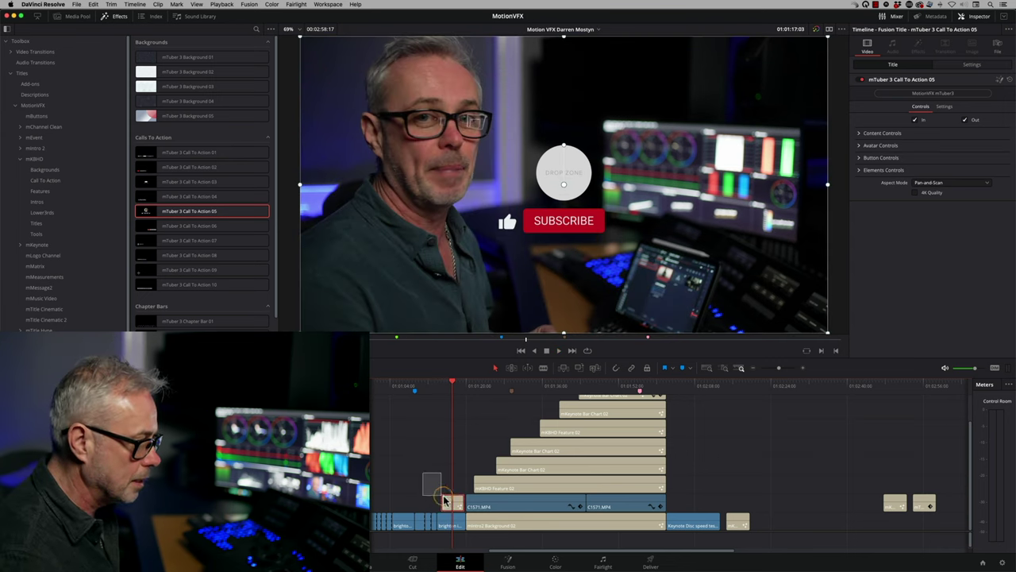
# - Load the black-and-white portrait as the avatar and recentre it inside the circle
pyautogui.click(861, 148)
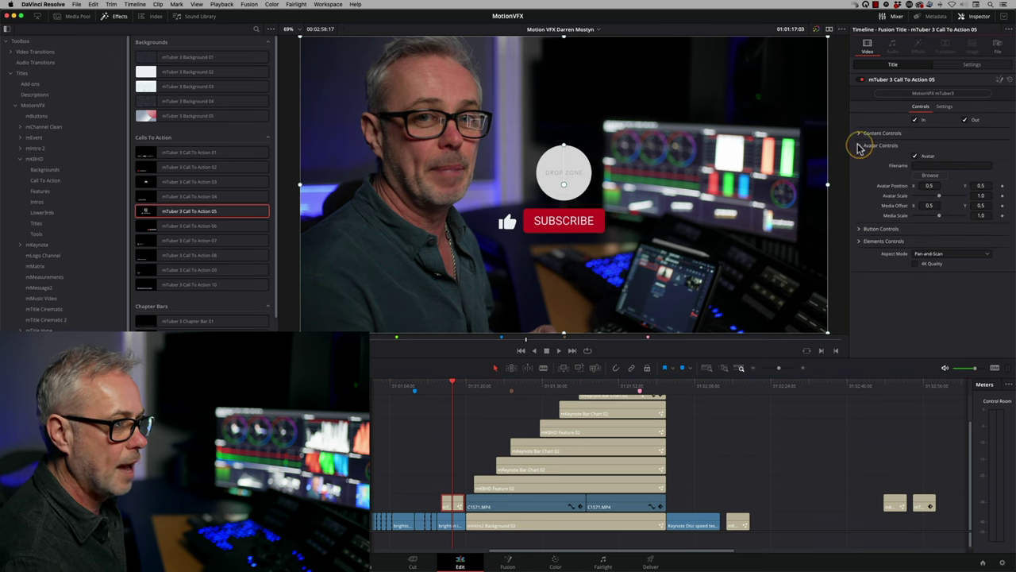
pyautogui.click(927, 175)
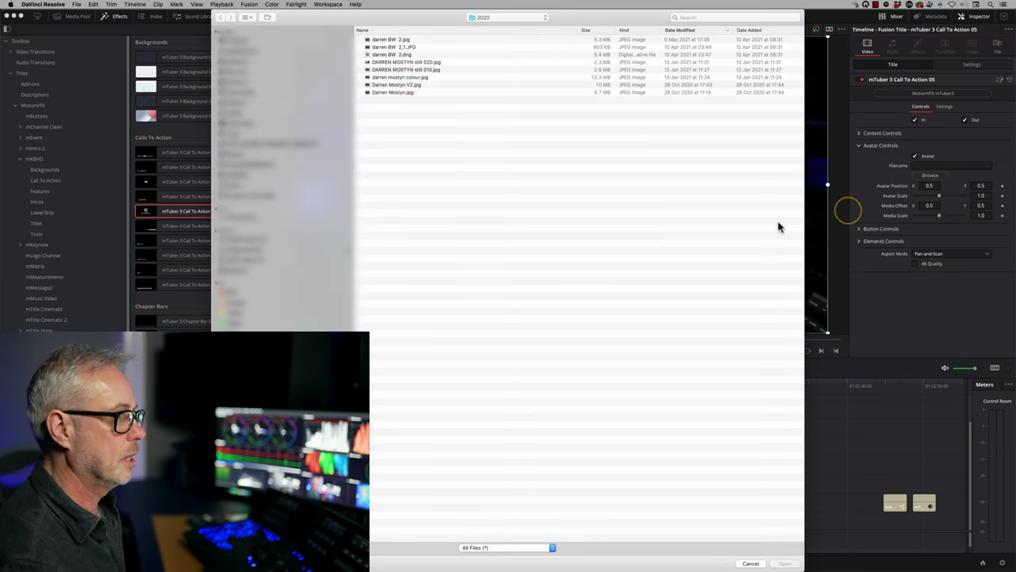
pyautogui.doubleClick(389, 39)
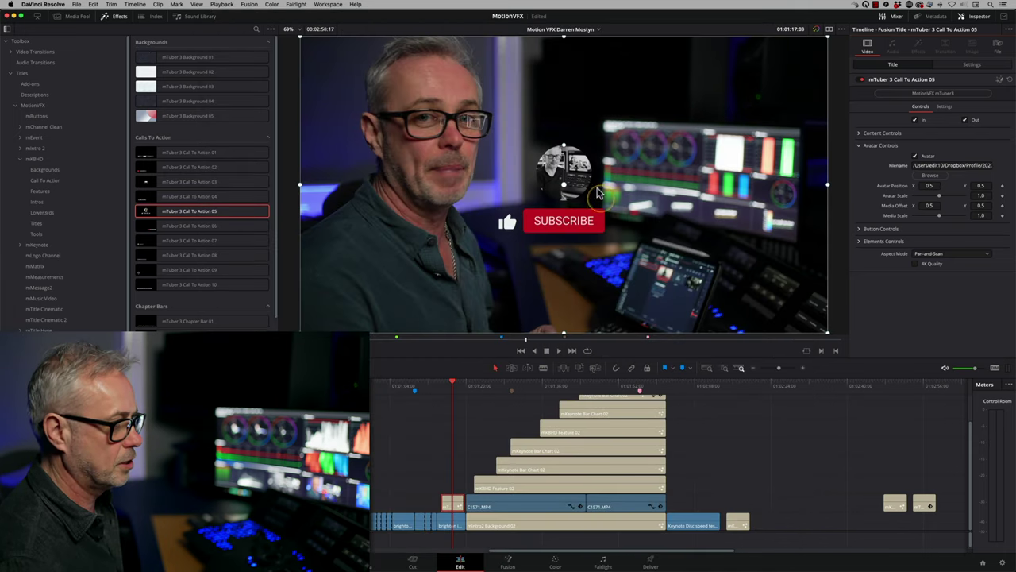
pyautogui.click(931, 228)
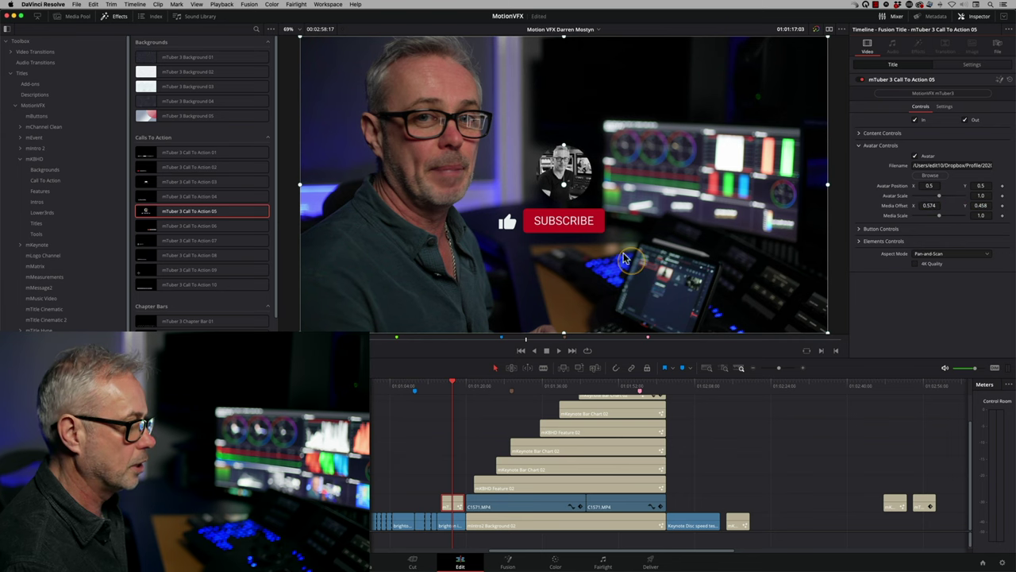
pyautogui.moveTo(569, 196); pyautogui.dragTo(746, 254)
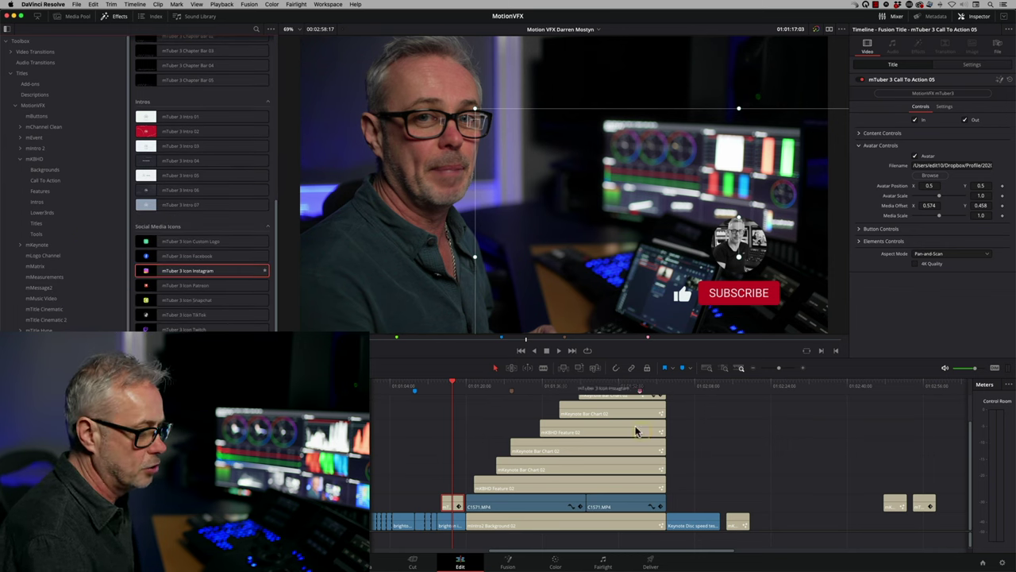
# - Stack the mTuber 3 Icon Instagram above the subscribe title, preview it, and open Logo Controls
pyautogui.moveTo(465, 464); pyautogui.dragTo(457, 472)
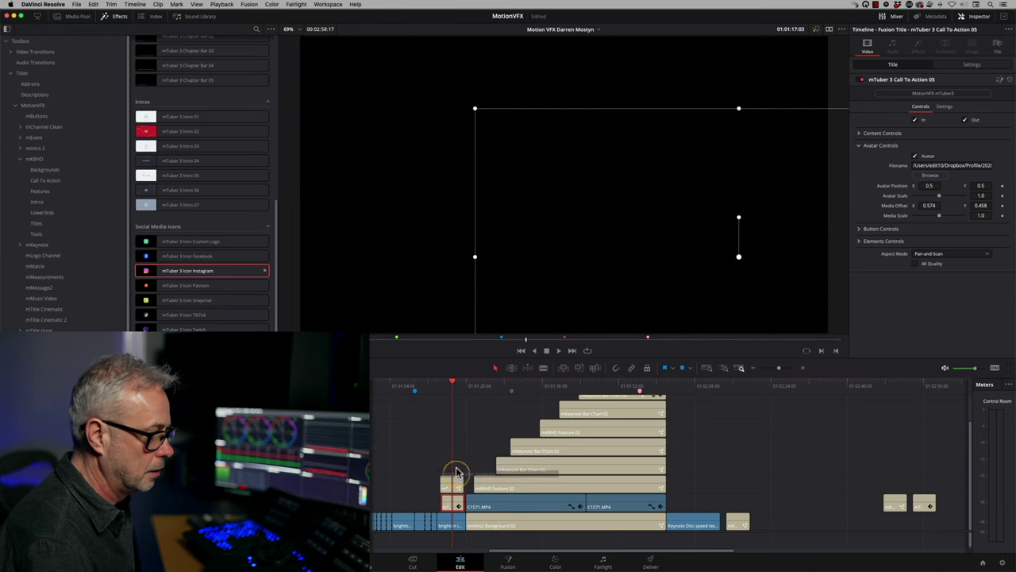
pyautogui.click(445, 386)
pyautogui.press('space')
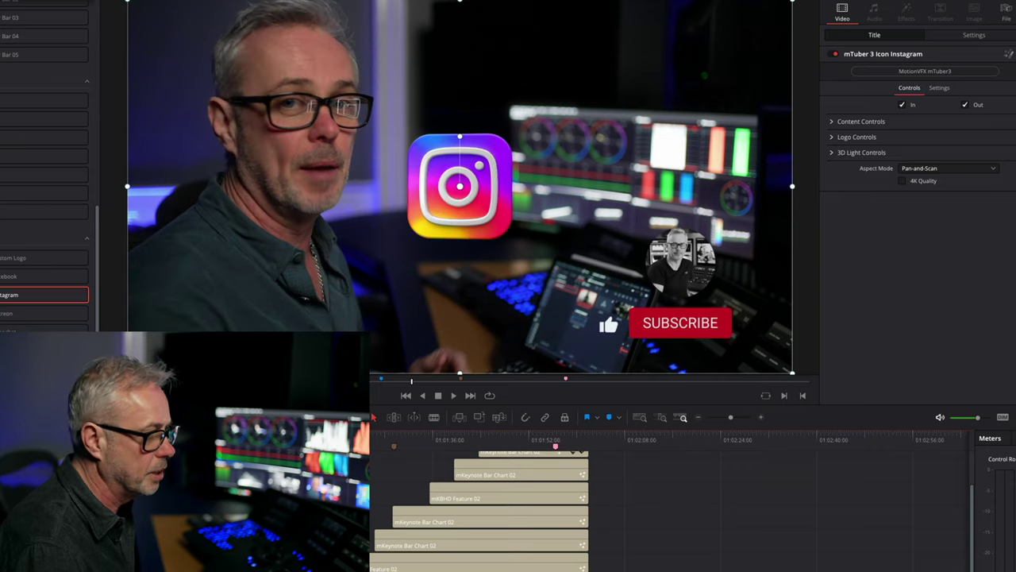
pyautogui.click(833, 138)
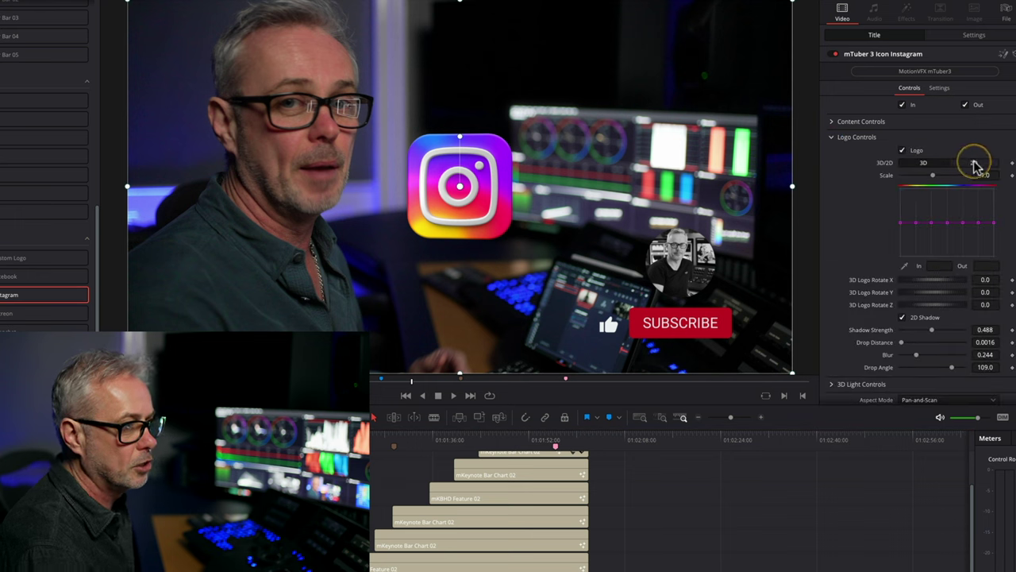